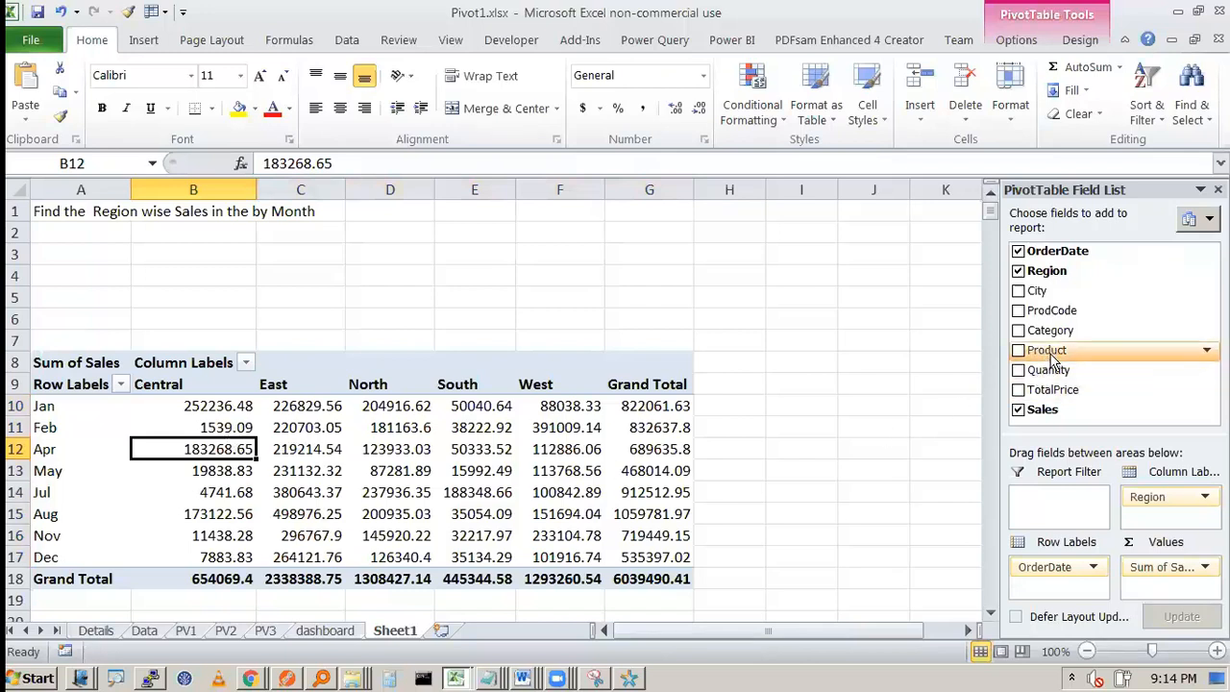
pyautogui.click(1018, 352)
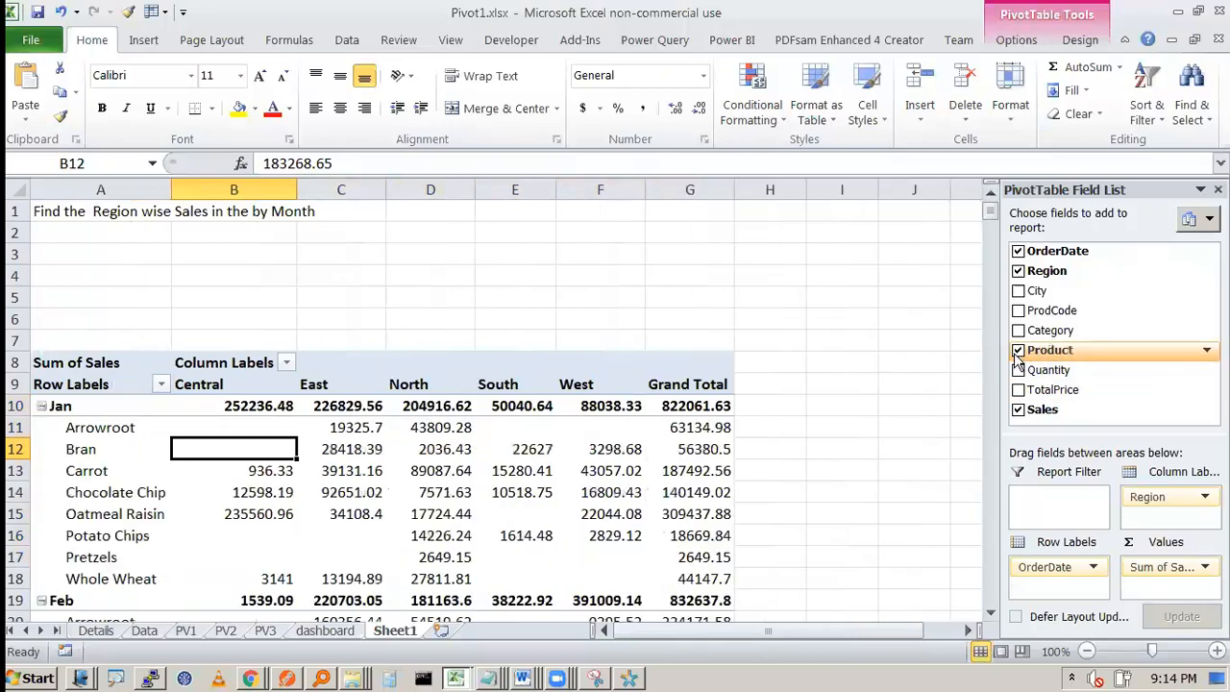
pyautogui.moveTo(96, 431); pyautogui.dragTo(109, 560)
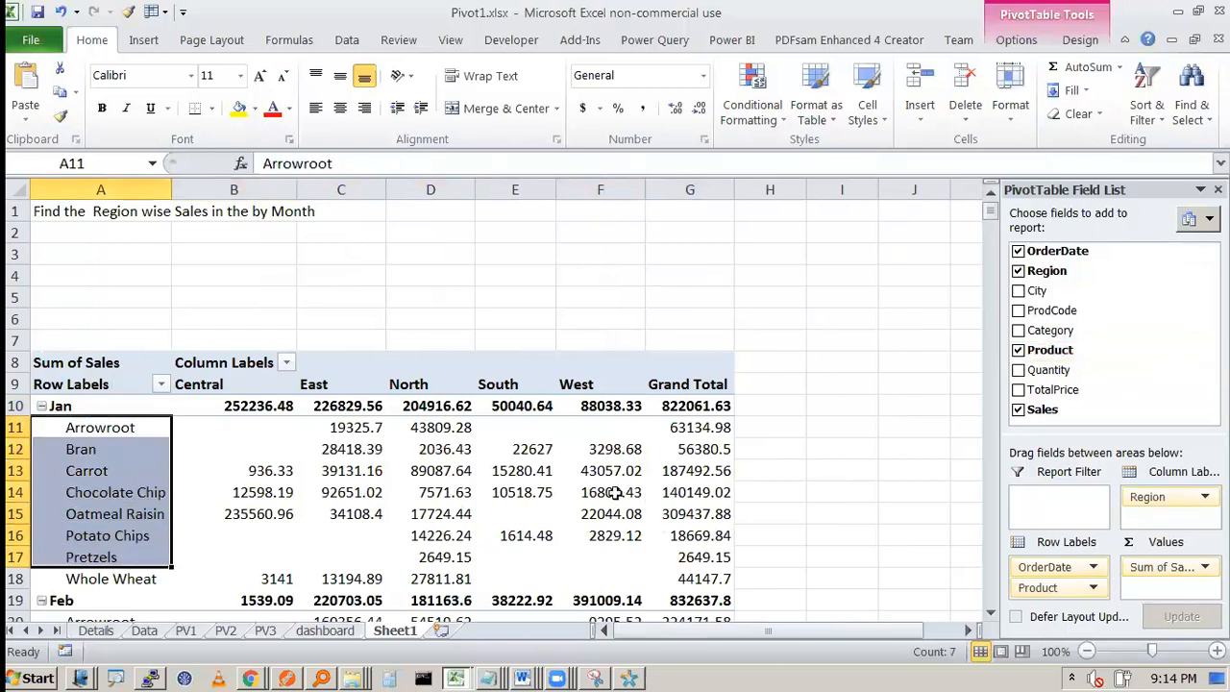
pyautogui.click(1018, 350)
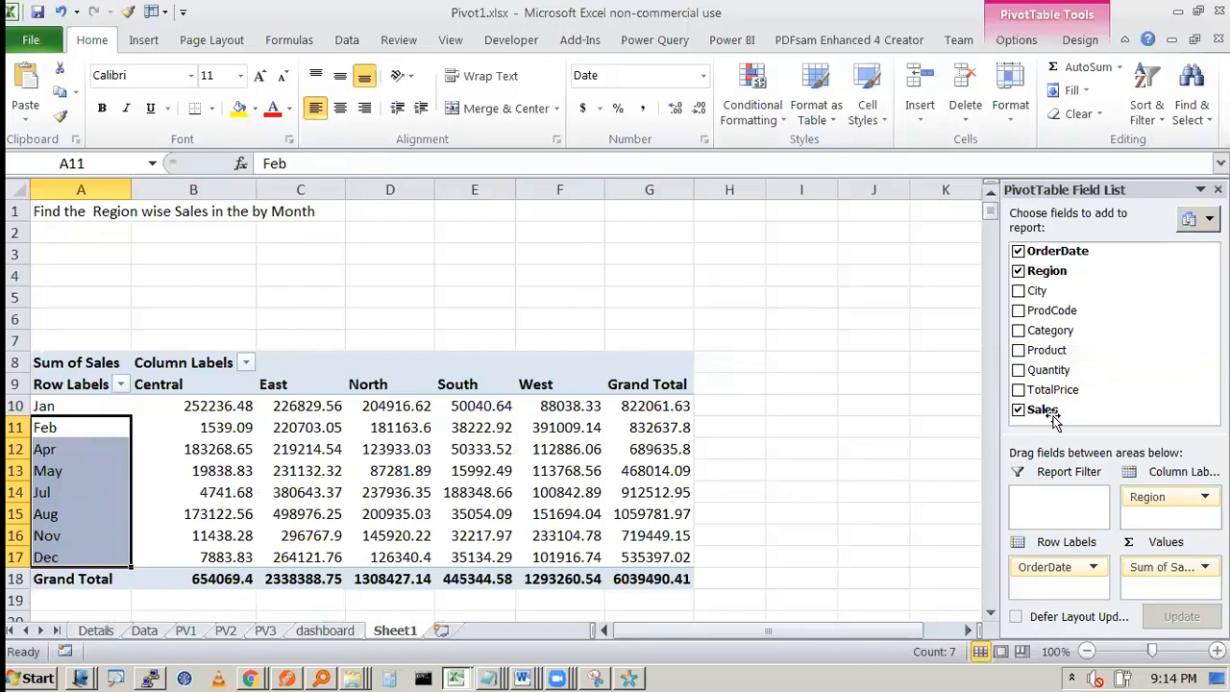
# Step: Add Product as a report filter to the pivot table and filter it to Banana
pyautogui.moveTo(1050, 351); pyautogui.dragTo(1062, 519)
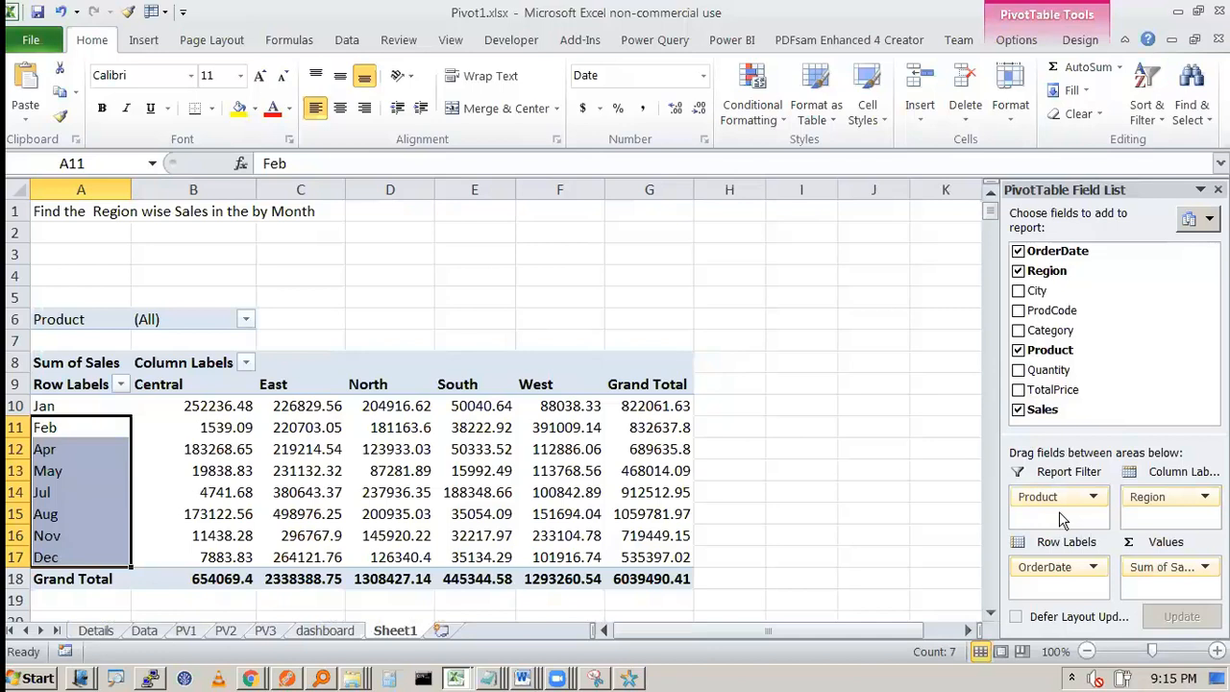
pyautogui.moveTo(1052, 497)
pyautogui.mouseDown()
pyautogui.moveTo(1073, 460)
pyautogui.moveTo(1042, 370)
pyautogui.moveTo(1047, 519)
pyautogui.moveTo(1039, 508)
pyautogui.mouseUp()
pyautogui.click(247, 325)
pyautogui.click(57, 403)
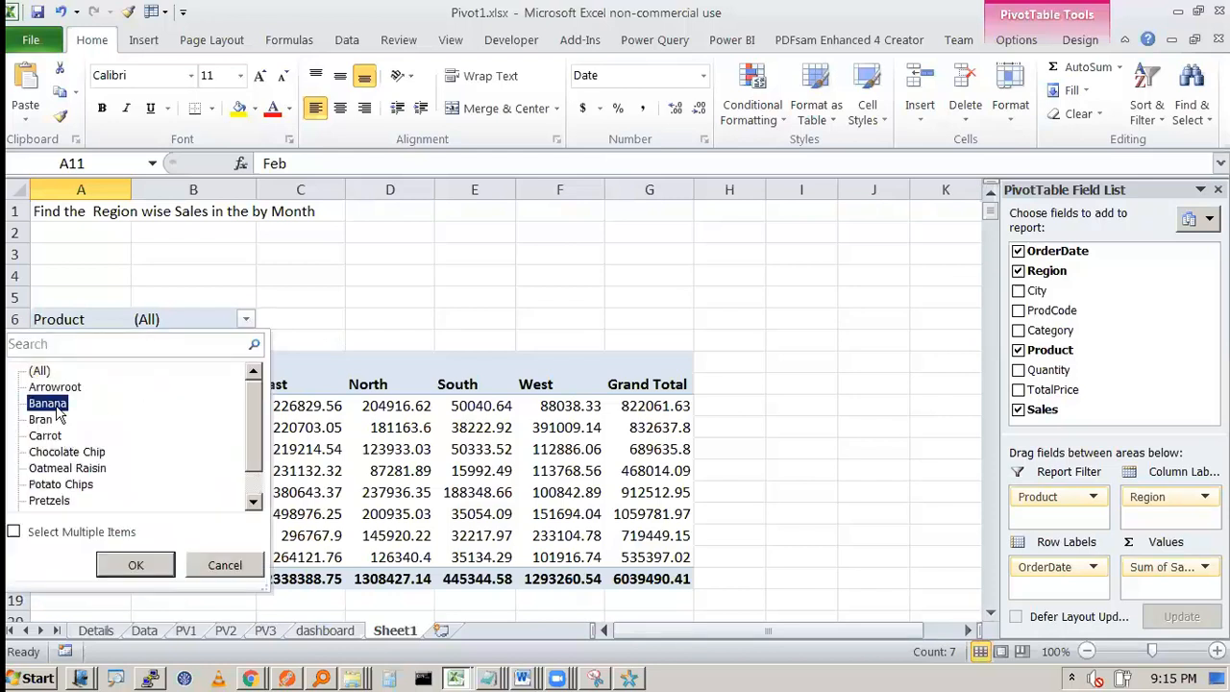
pyautogui.click(111, 565)
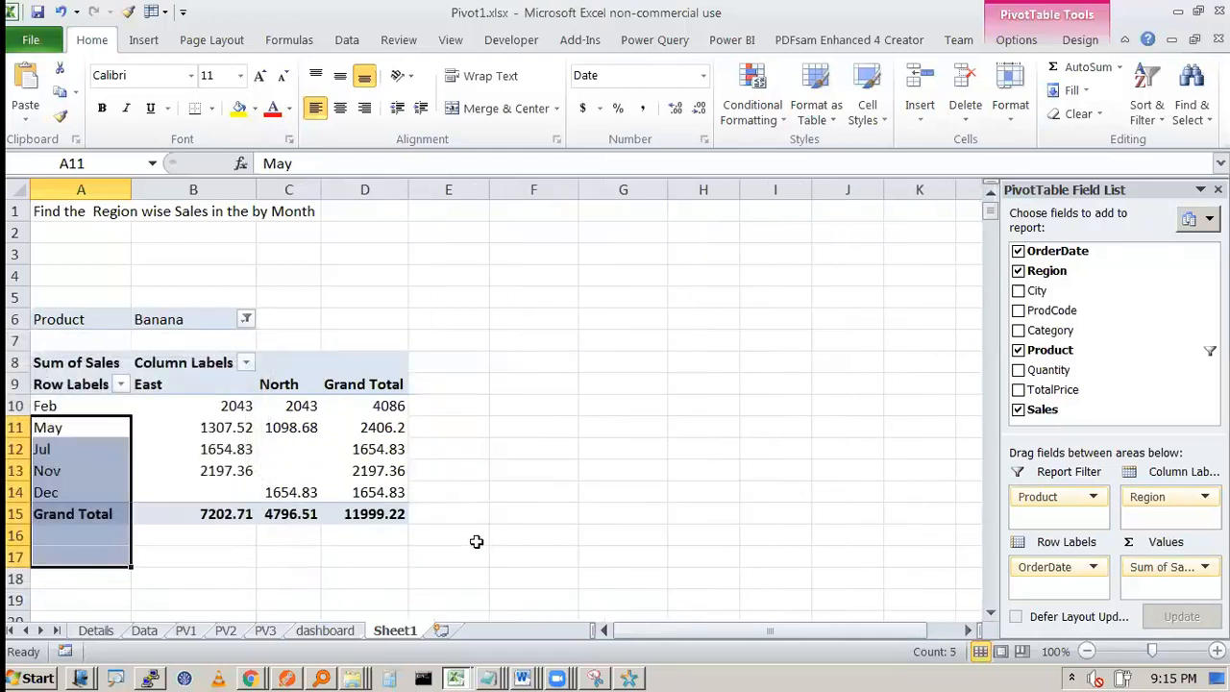
pyautogui.click(533, 535)
pyautogui.click(288, 449)
pyautogui.click(170, 385)
pyautogui.click(277, 384)
pyautogui.click(186, 383)
pyautogui.click(288, 384)
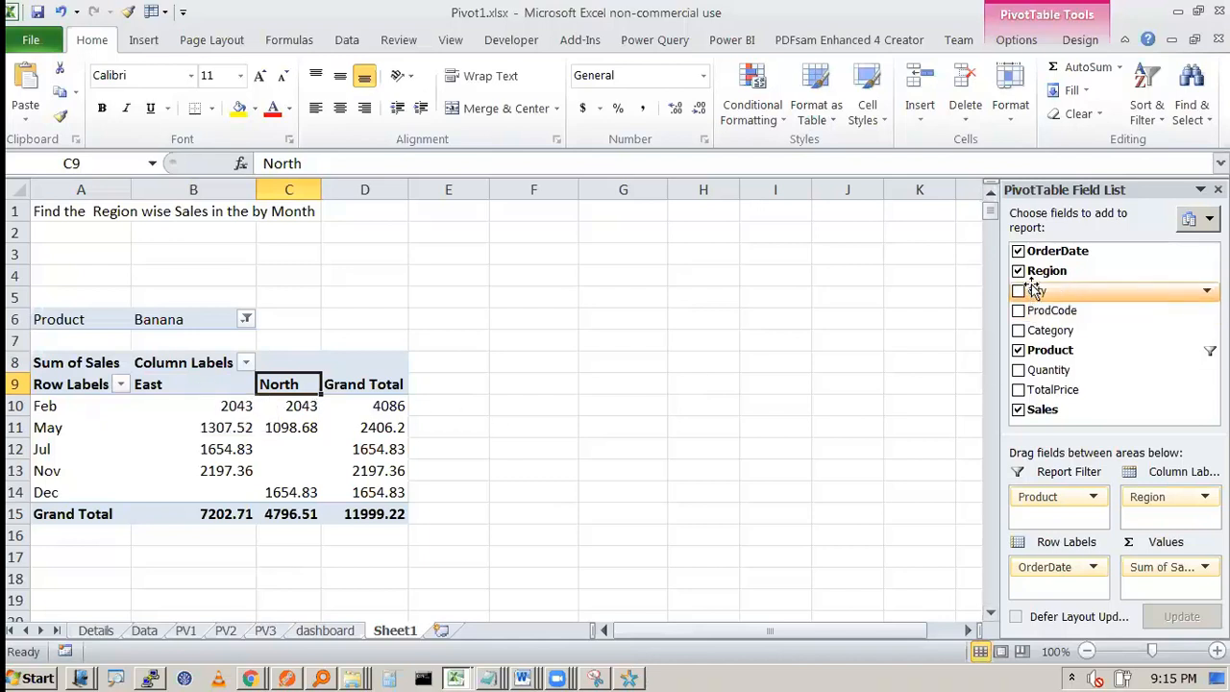
# Step: Add City as a second report filter and filter the pivot table to Boston
pyautogui.moveTo(1034, 288); pyautogui.dragTo(1070, 530)
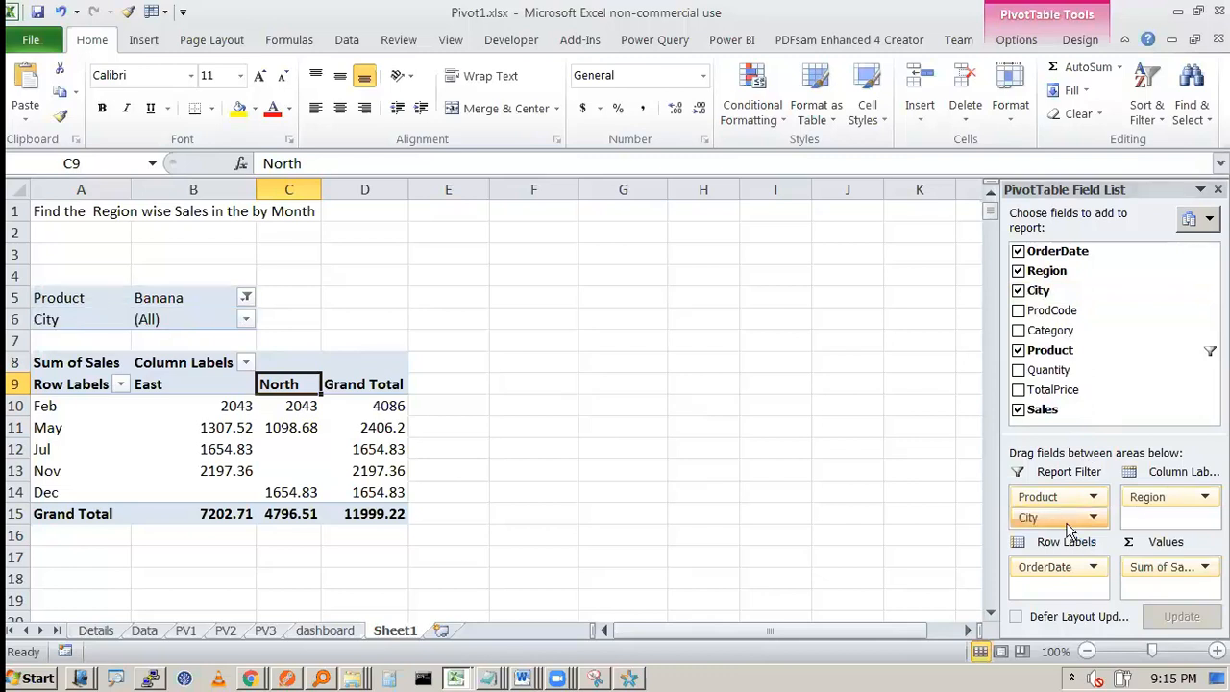
pyautogui.click(246, 319)
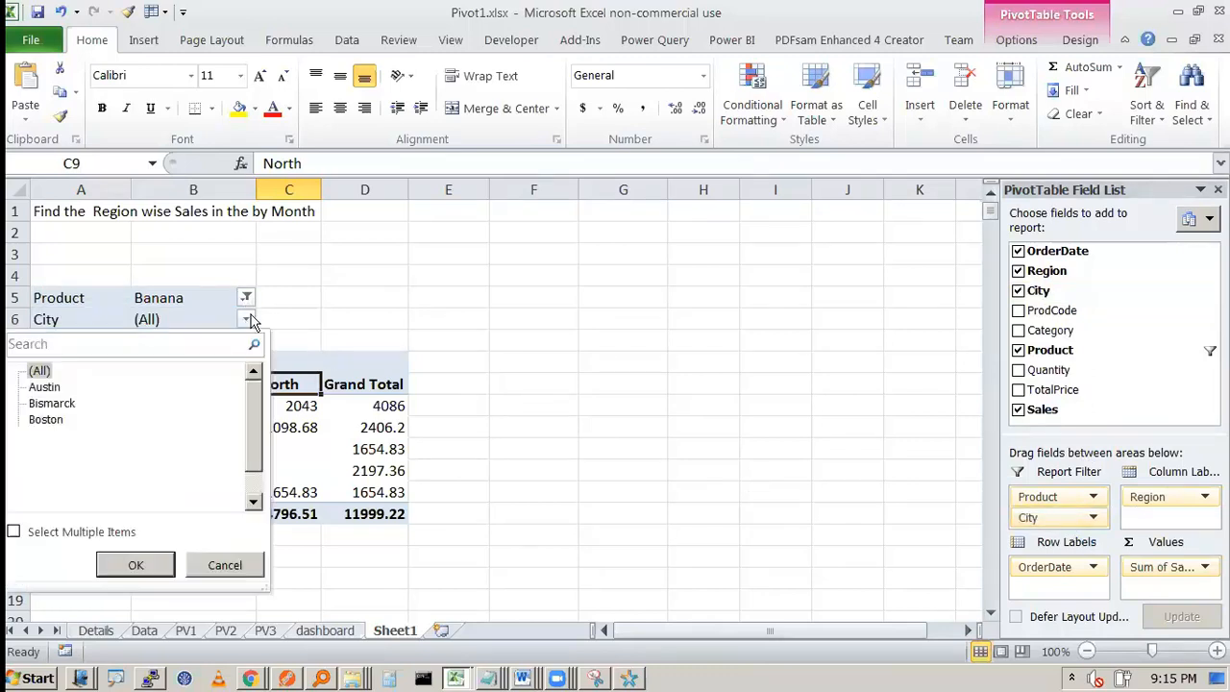
pyautogui.click(58, 421)
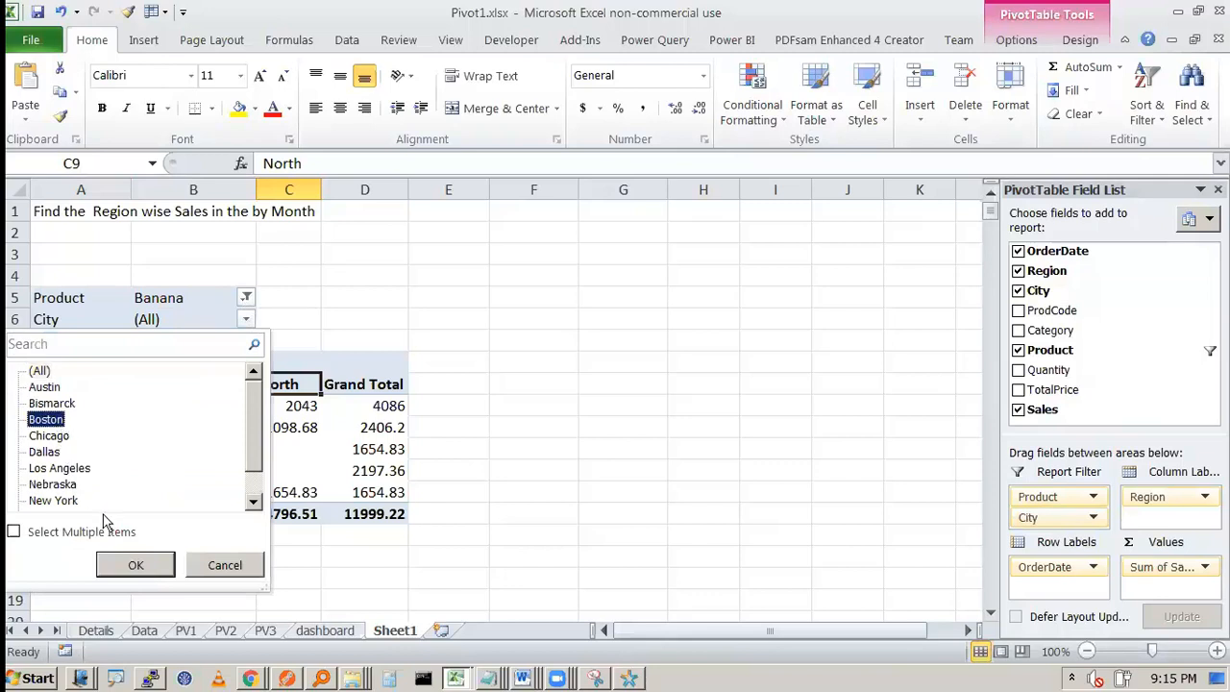
pyautogui.click(133, 564)
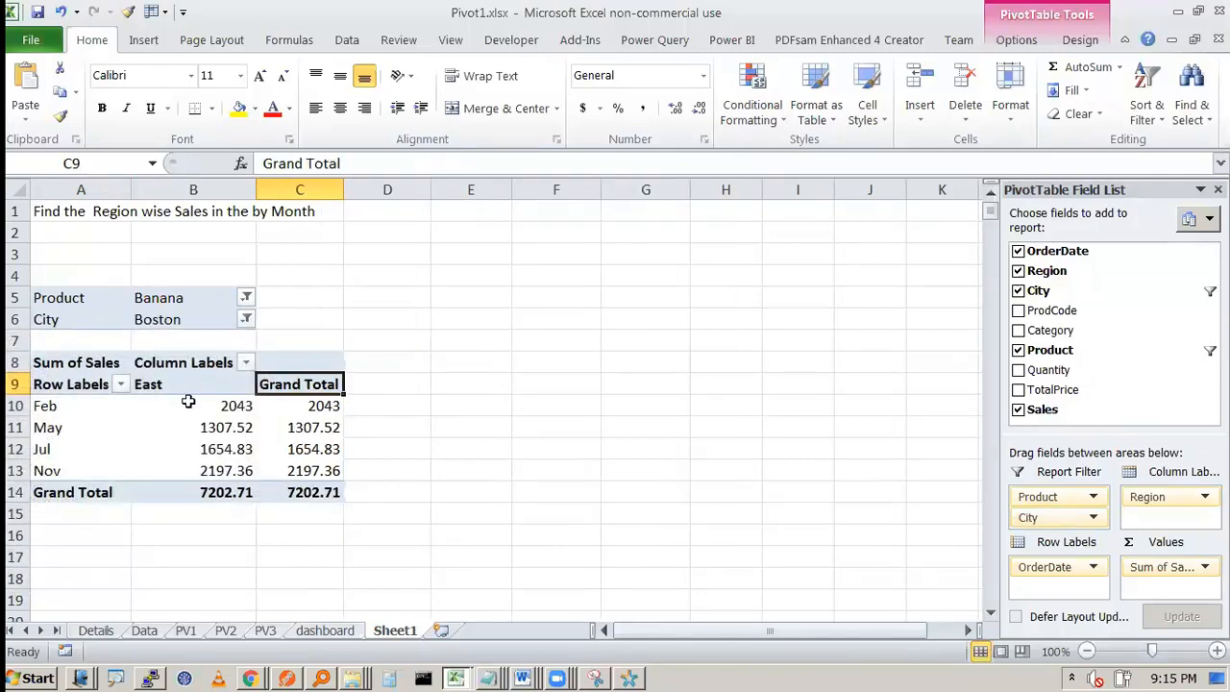
pyautogui.click(177, 296)
pyautogui.click(174, 319)
pyautogui.click(175, 386)
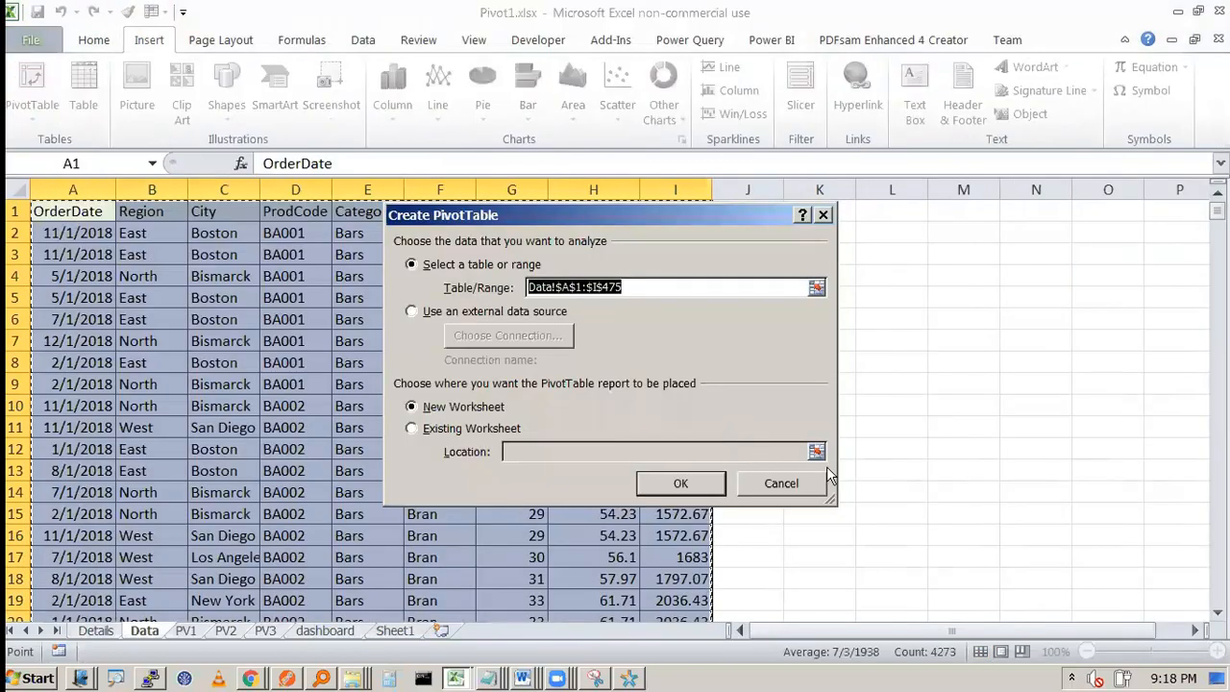
pyautogui.click(783, 480)
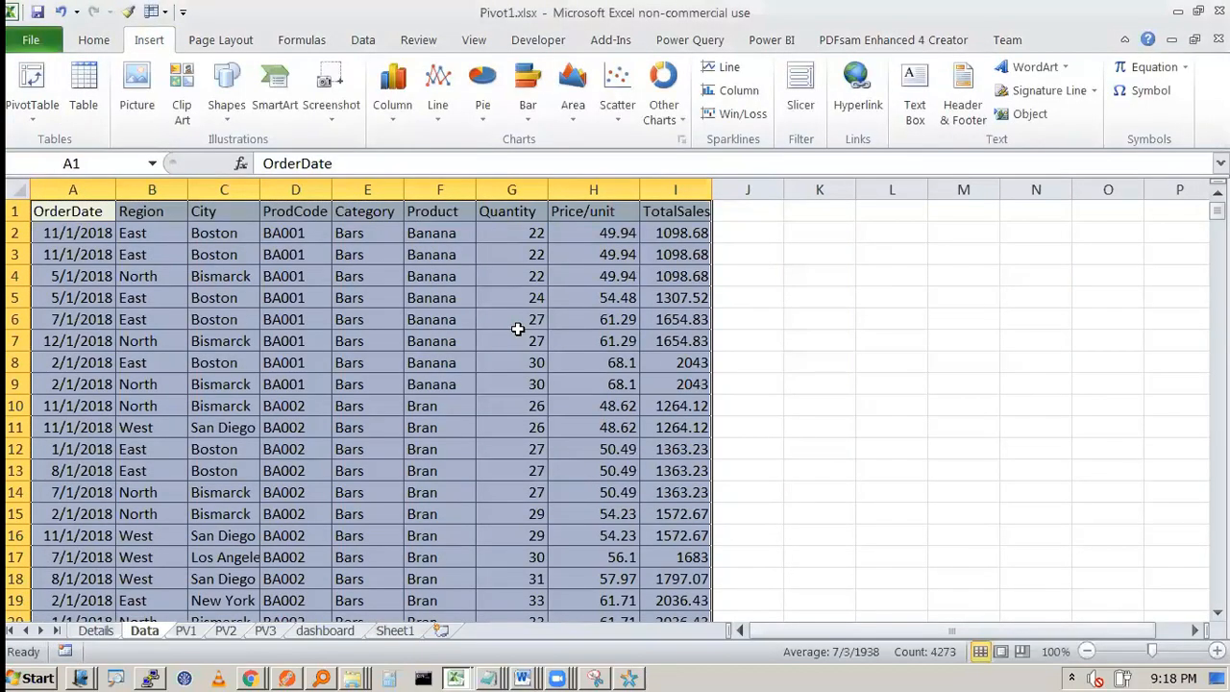
pyautogui.press('alt')
pyautogui.press('n')
pyautogui.press('v')
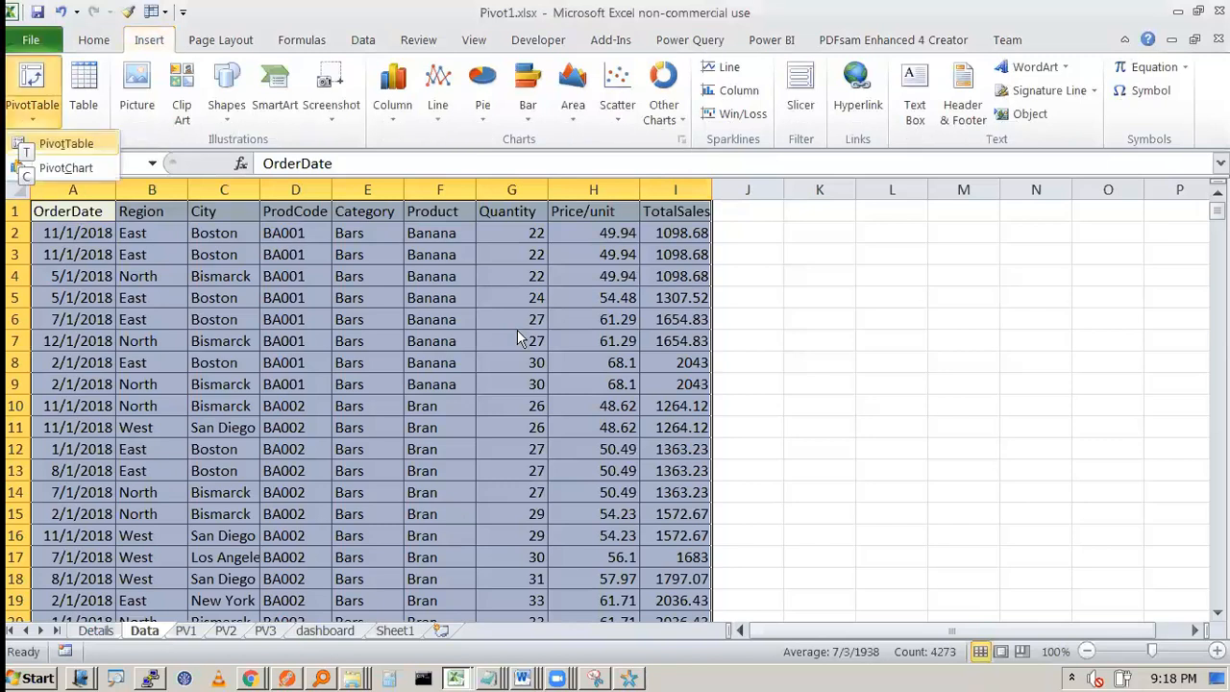
pyautogui.press('t')
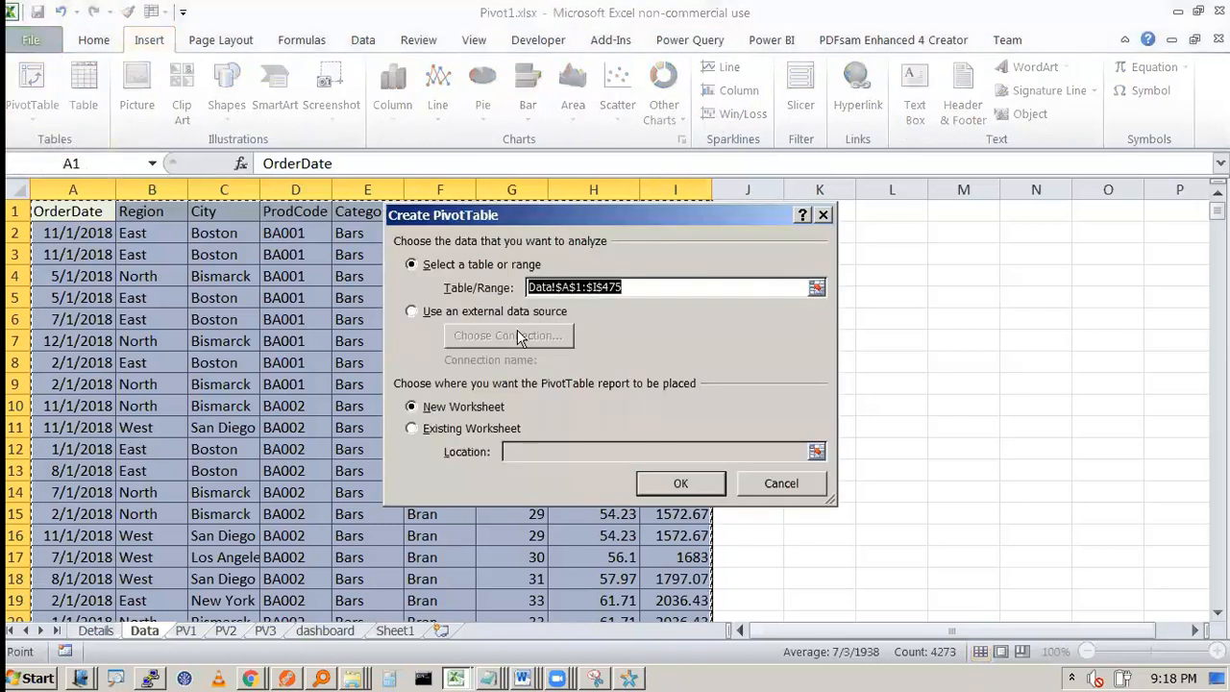
pyautogui.press('Escape')
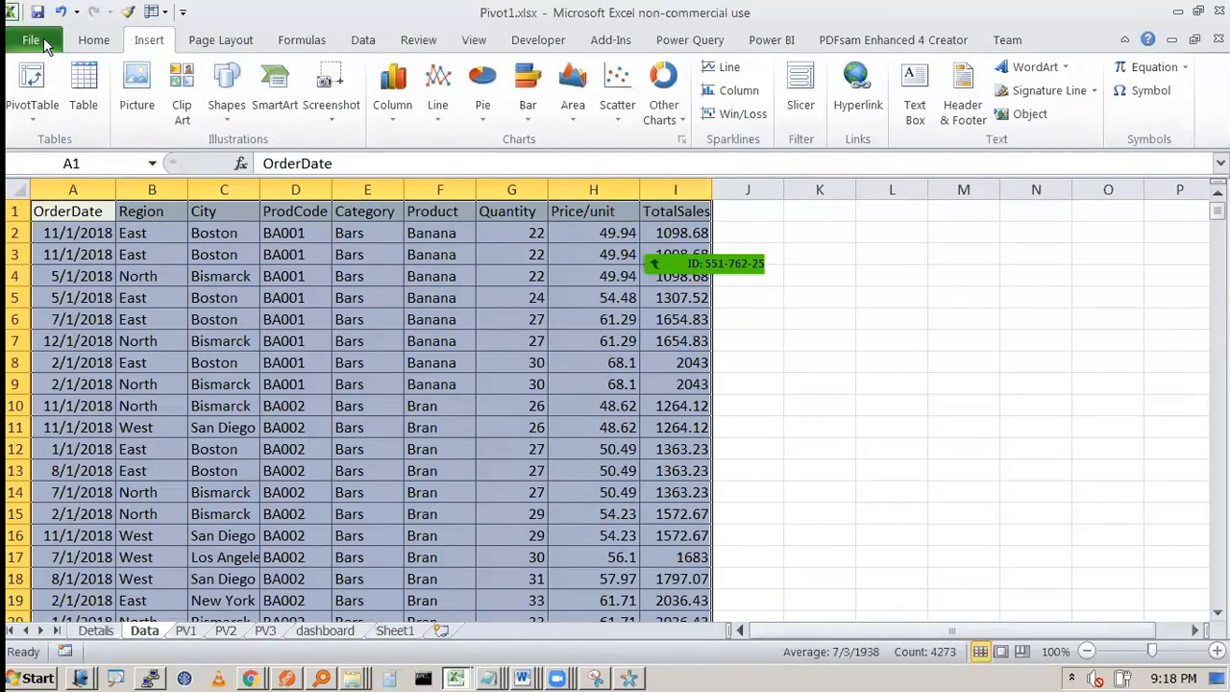
pyautogui.click(94, 38)
pyautogui.click(149, 40)
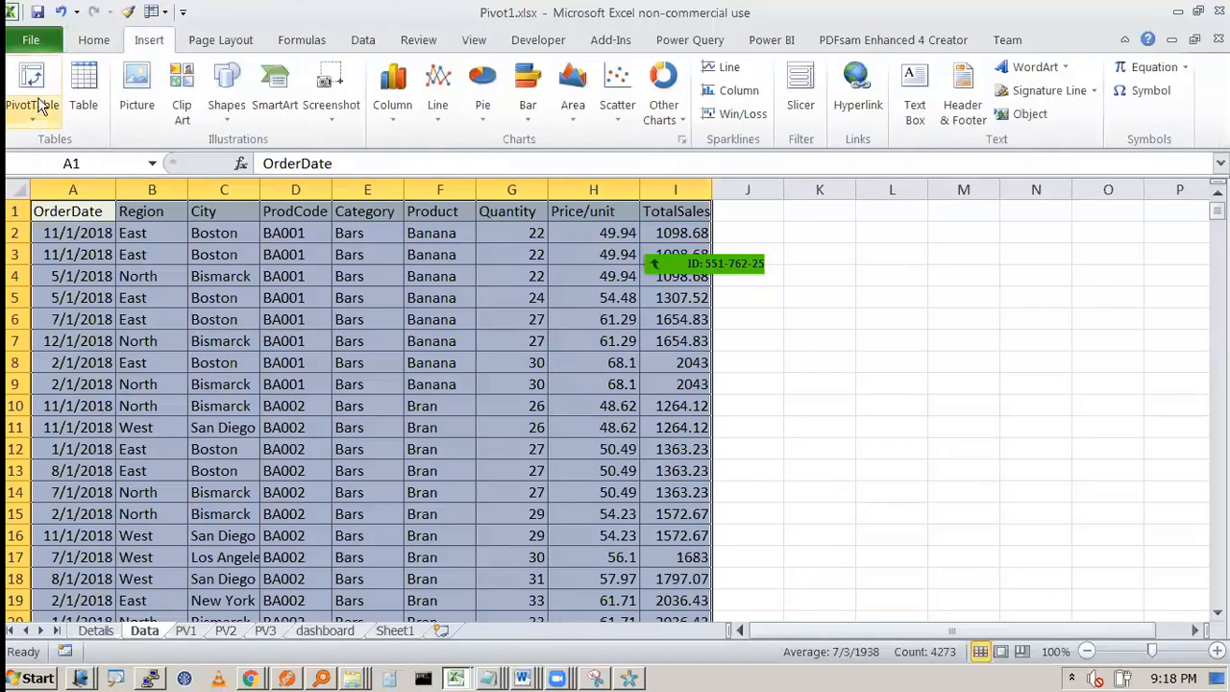
pyautogui.click(32, 92)
pyautogui.click(684, 484)
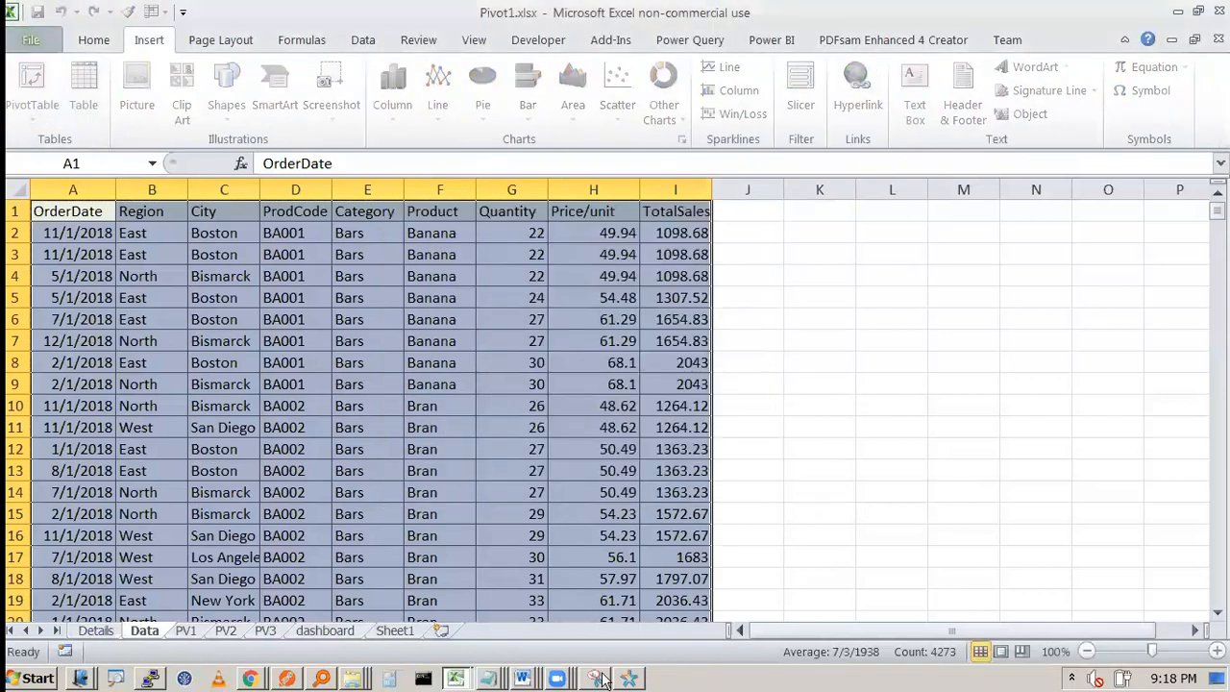
# Step: On Sheet1, turn off the pivot table's grand totals for both rows and columns
pyautogui.click(375, 638)
pyautogui.click(241, 431)
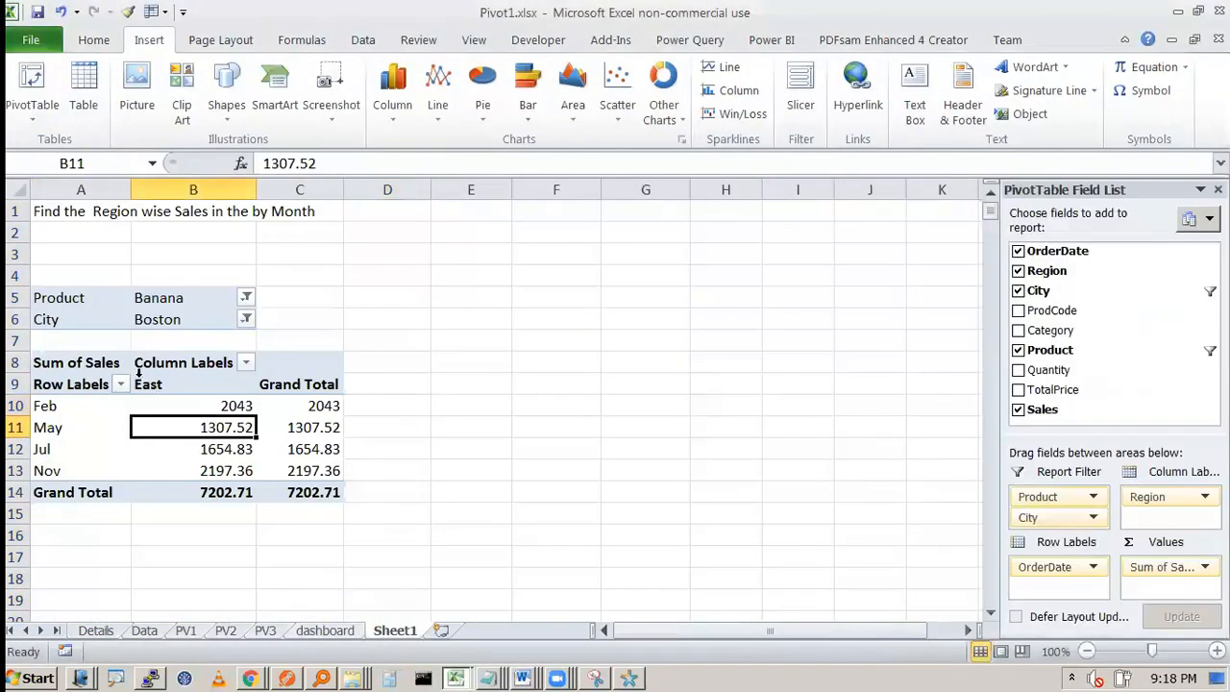
pyautogui.click(151, 298)
pyautogui.click(161, 323)
pyautogui.click(220, 432)
pyautogui.click(327, 404)
pyautogui.click(1079, 39)
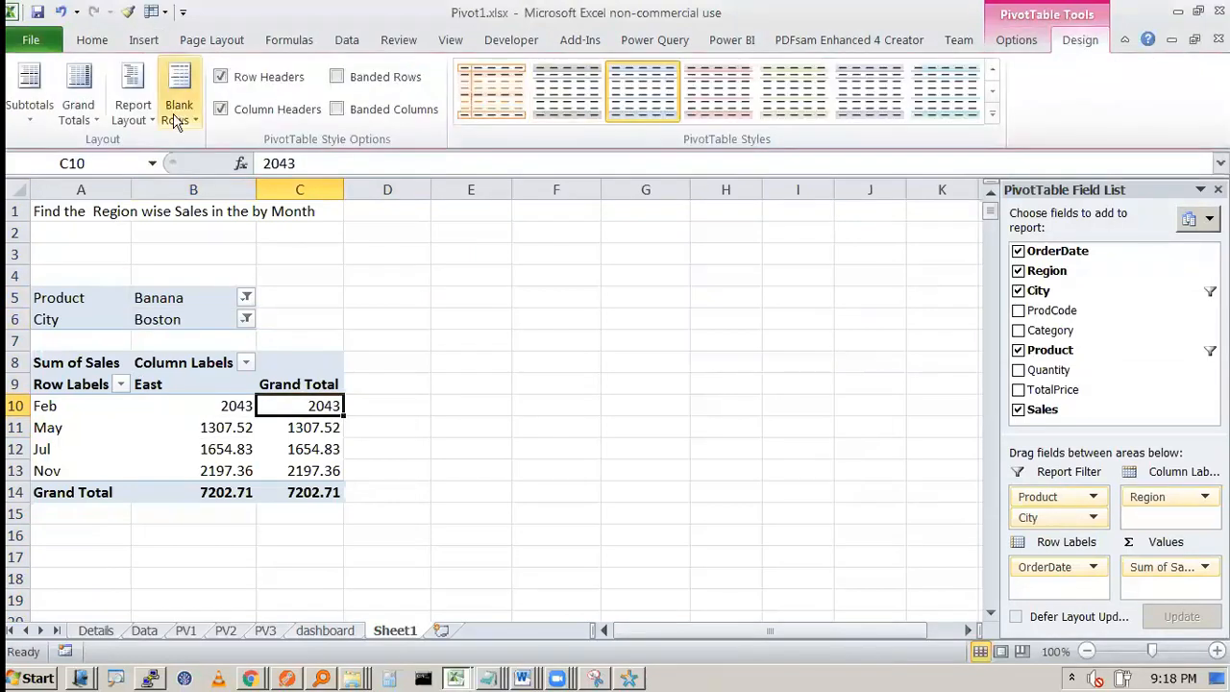
pyautogui.click(79, 113)
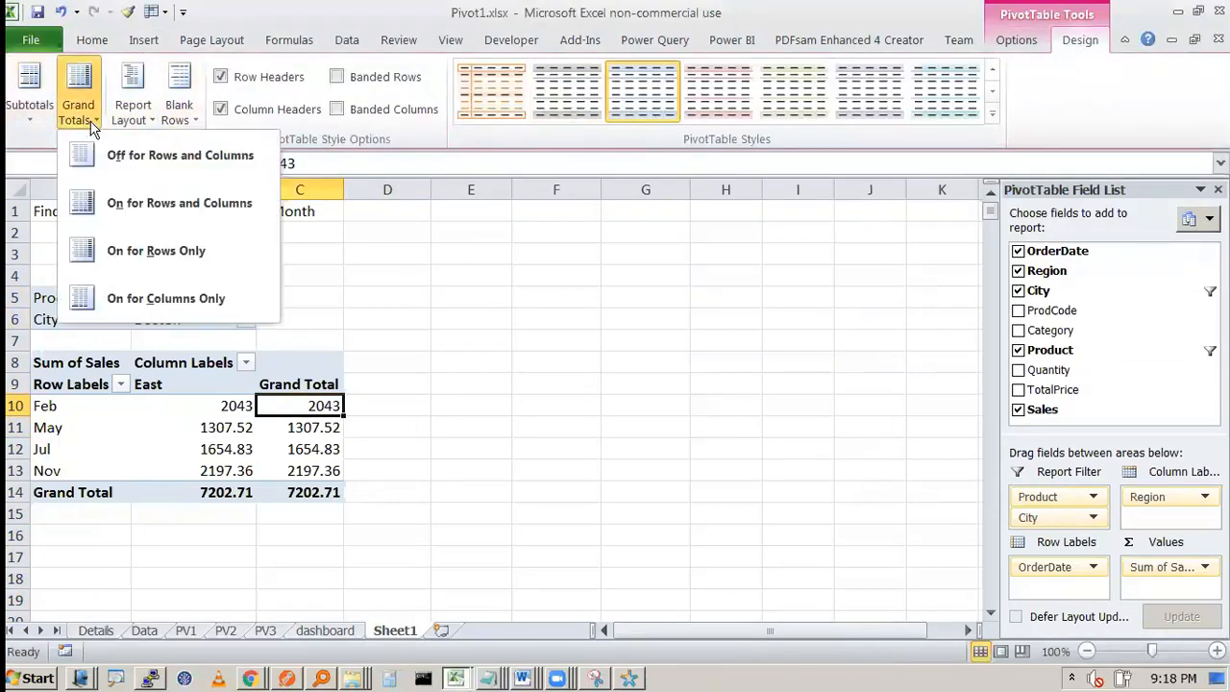
pyautogui.click(117, 169)
# Step: Examine the monthly East region sales in the pivot table filtered to Banana and Boston
pyautogui.click(163, 447)
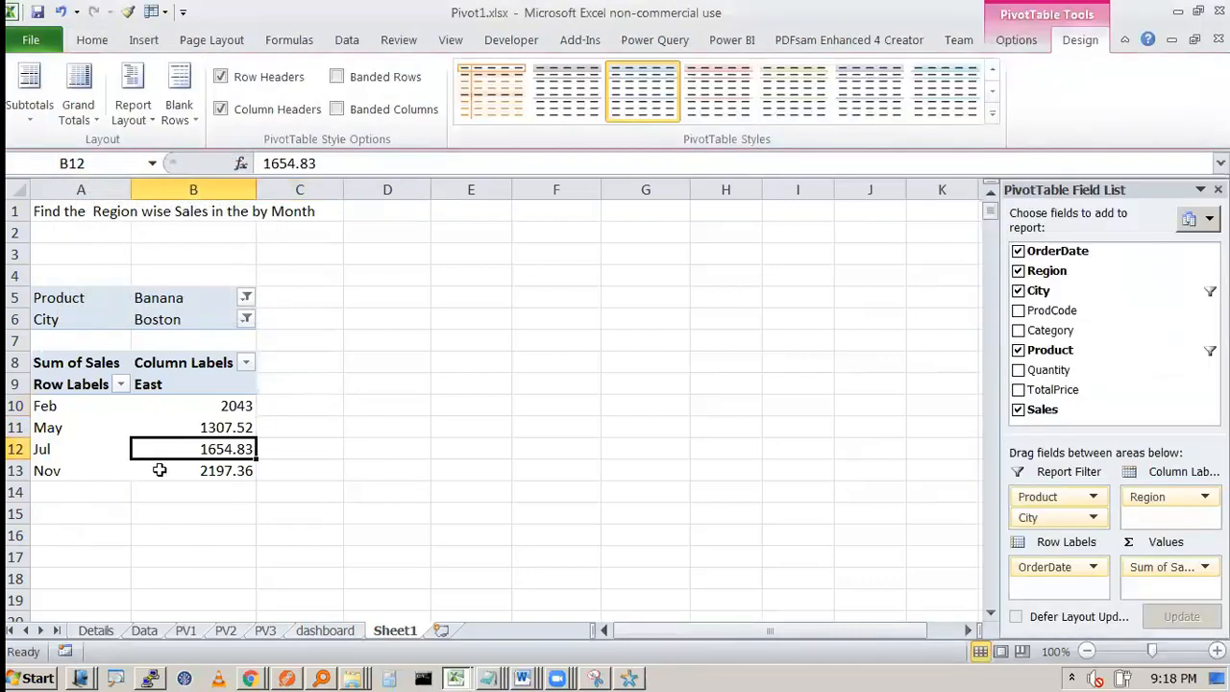
pyautogui.moveTo(192, 406); pyautogui.dragTo(237, 467)
pyautogui.click(300, 469)
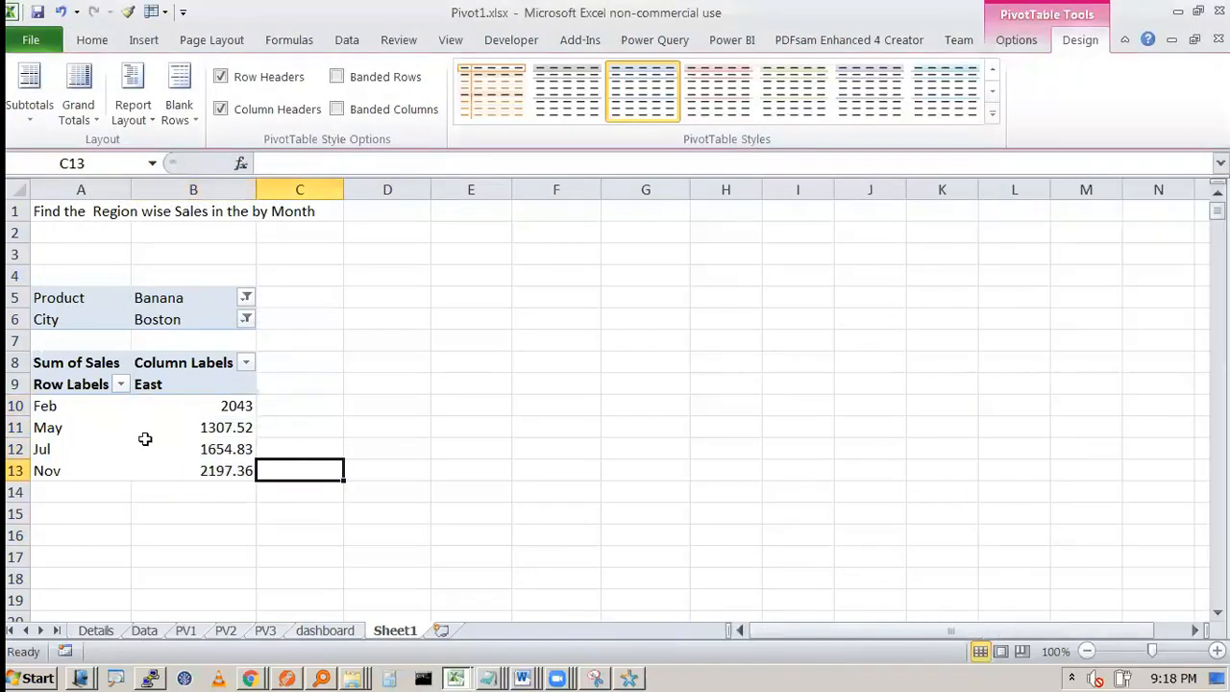
pyautogui.moveTo(73, 411); pyautogui.dragTo(66, 467)
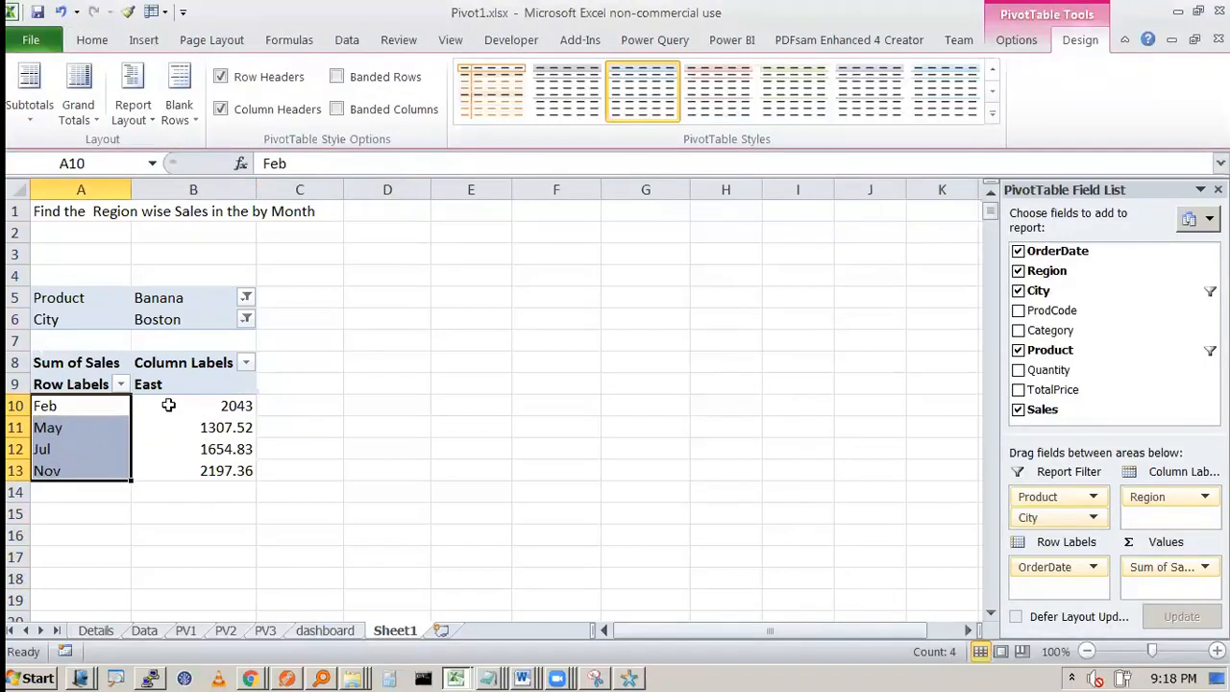
pyautogui.moveTo(168, 406)
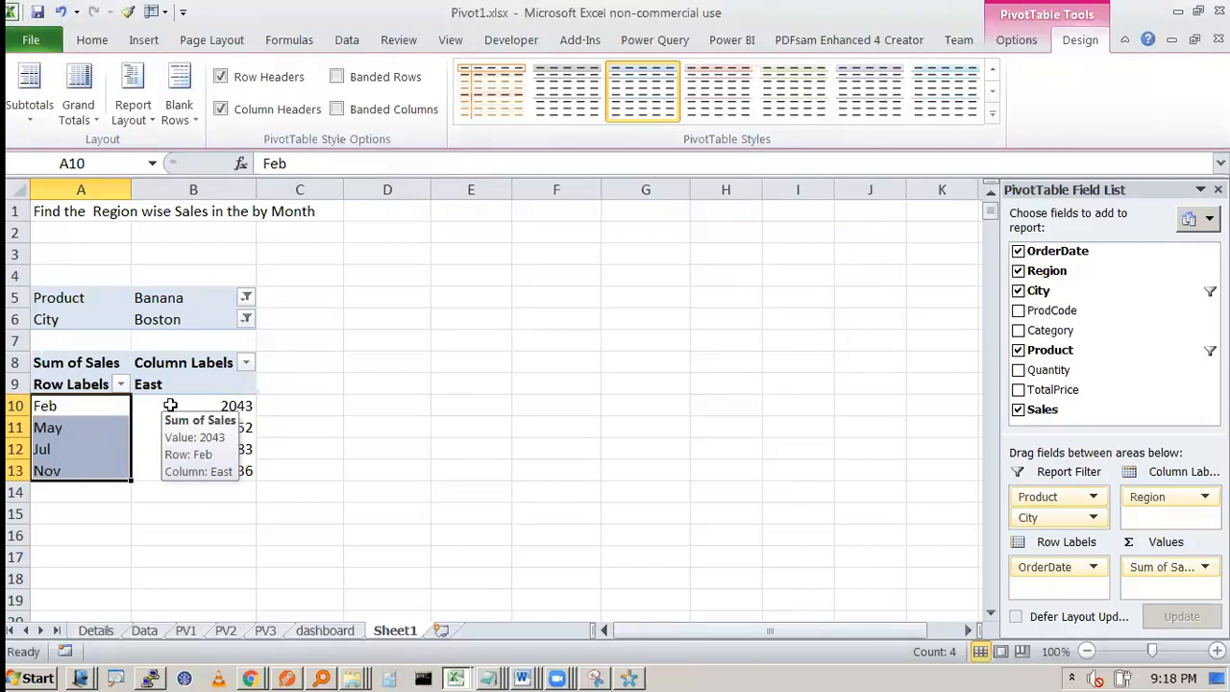
pyautogui.click(242, 406)
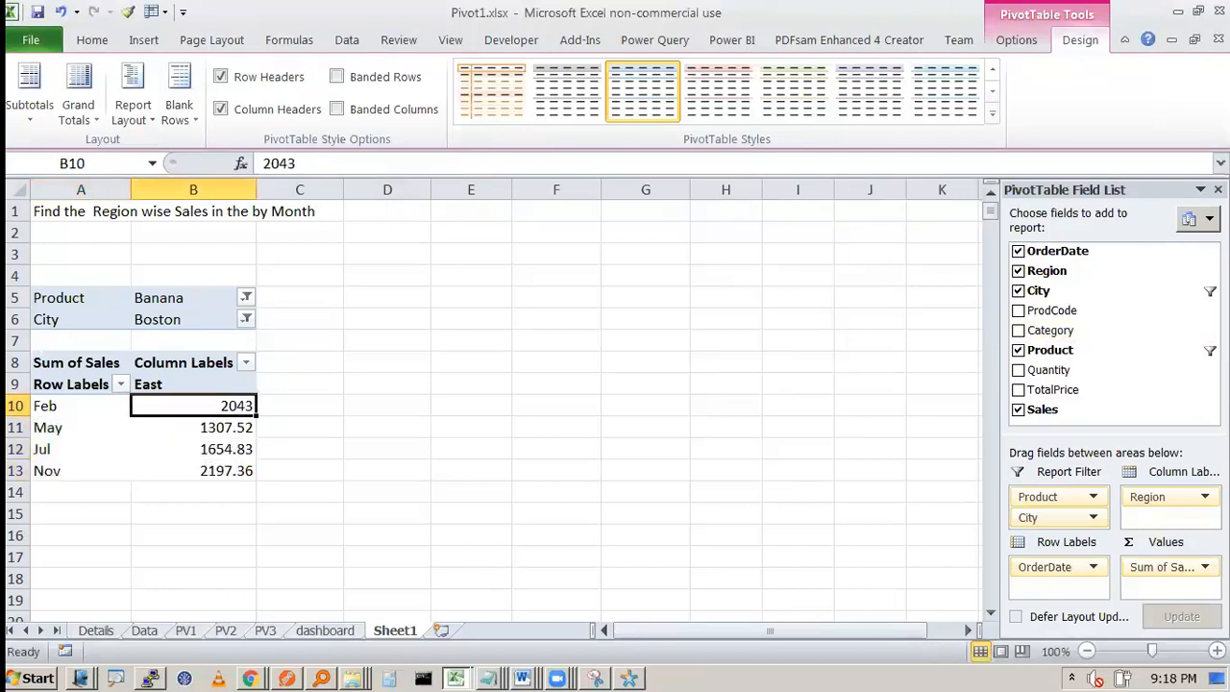
pyautogui.scroll(-2, 1164, 470)
pyautogui.scroll(2, 1115, 519)
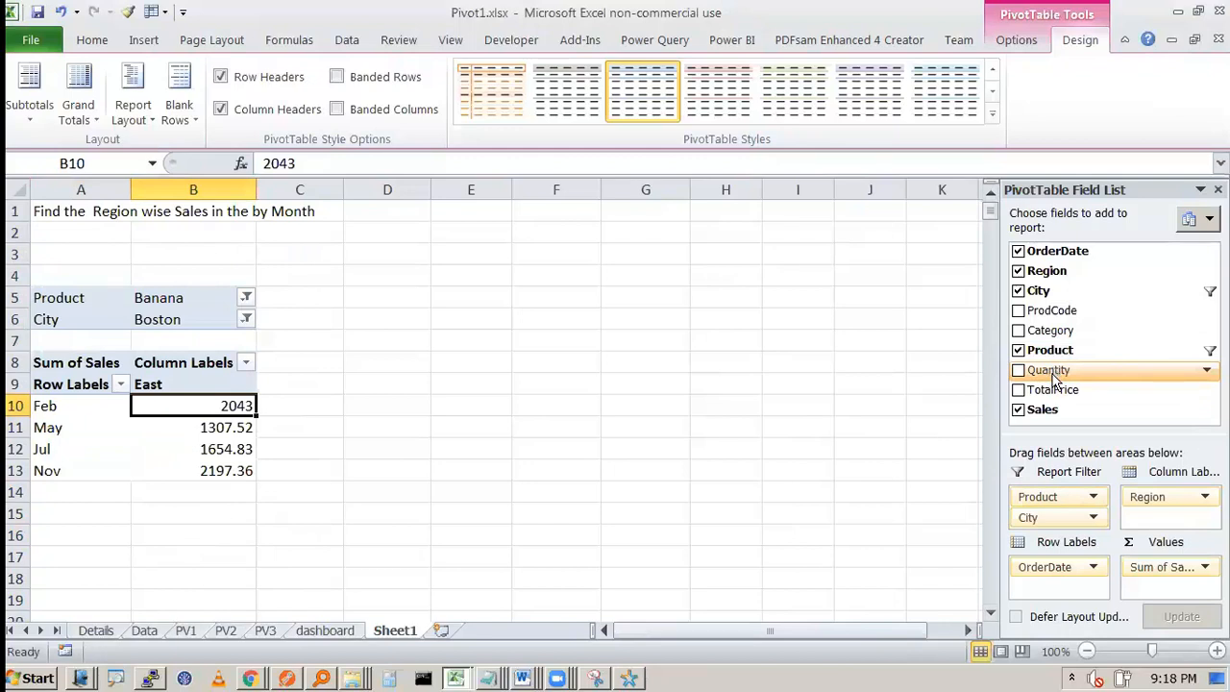
# Step: Add Category as a third report filter and filter the pivot table to Bars
pyautogui.moveTo(1053, 330); pyautogui.dragTo(1069, 523)
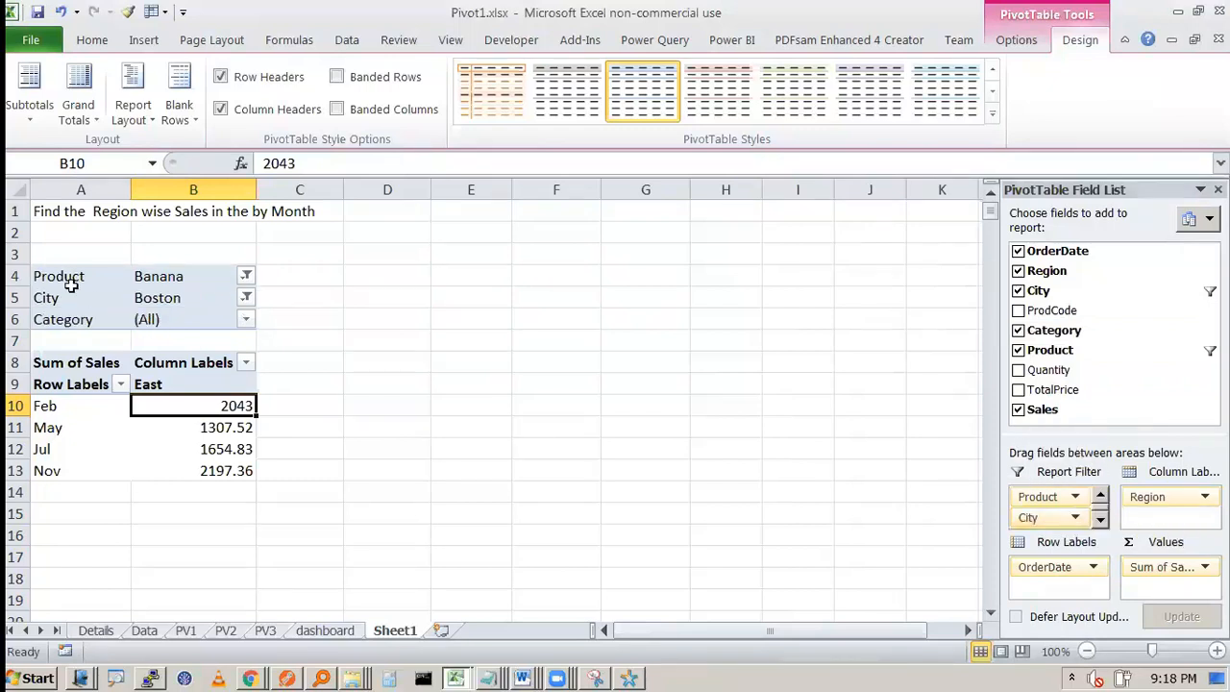
pyautogui.click(259, 317)
pyautogui.click(246, 320)
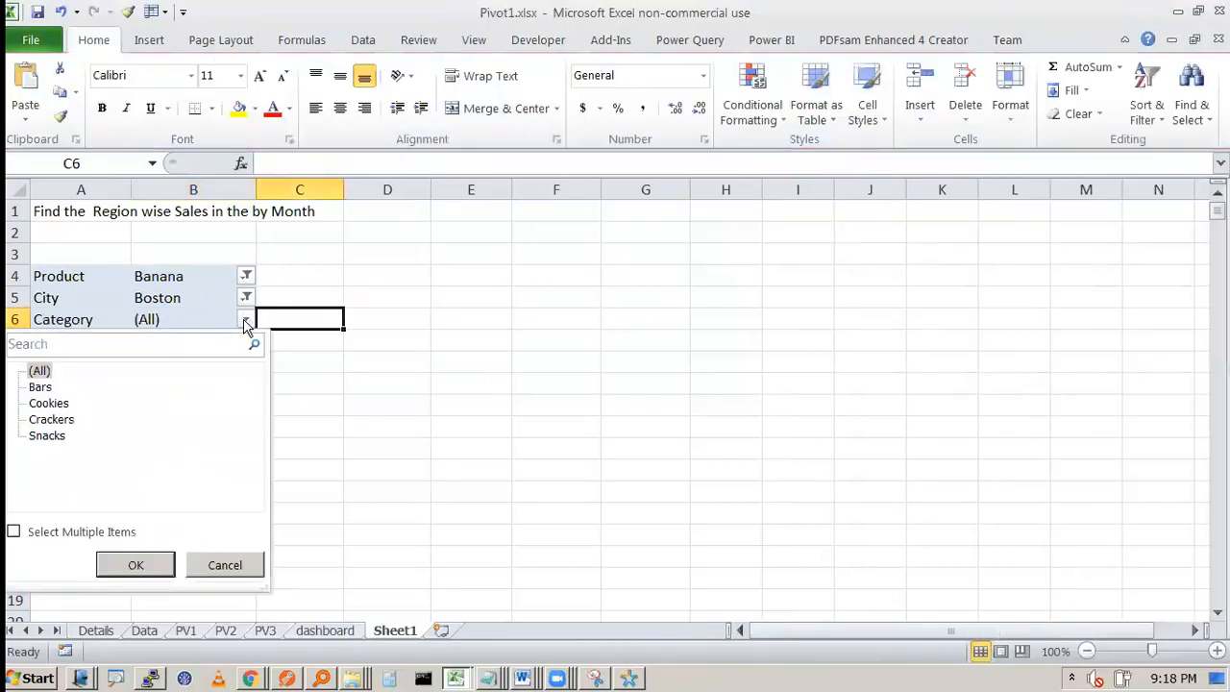
pyautogui.click(40, 388)
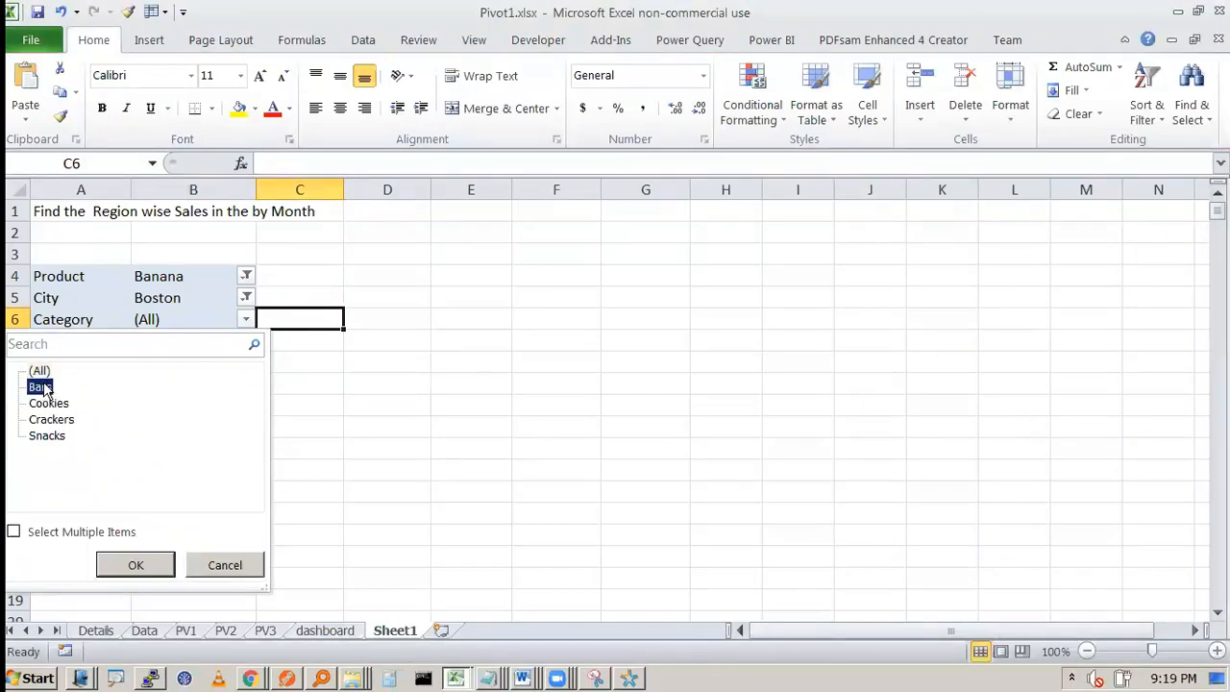
pyautogui.click(151, 567)
pyautogui.click(577, 425)
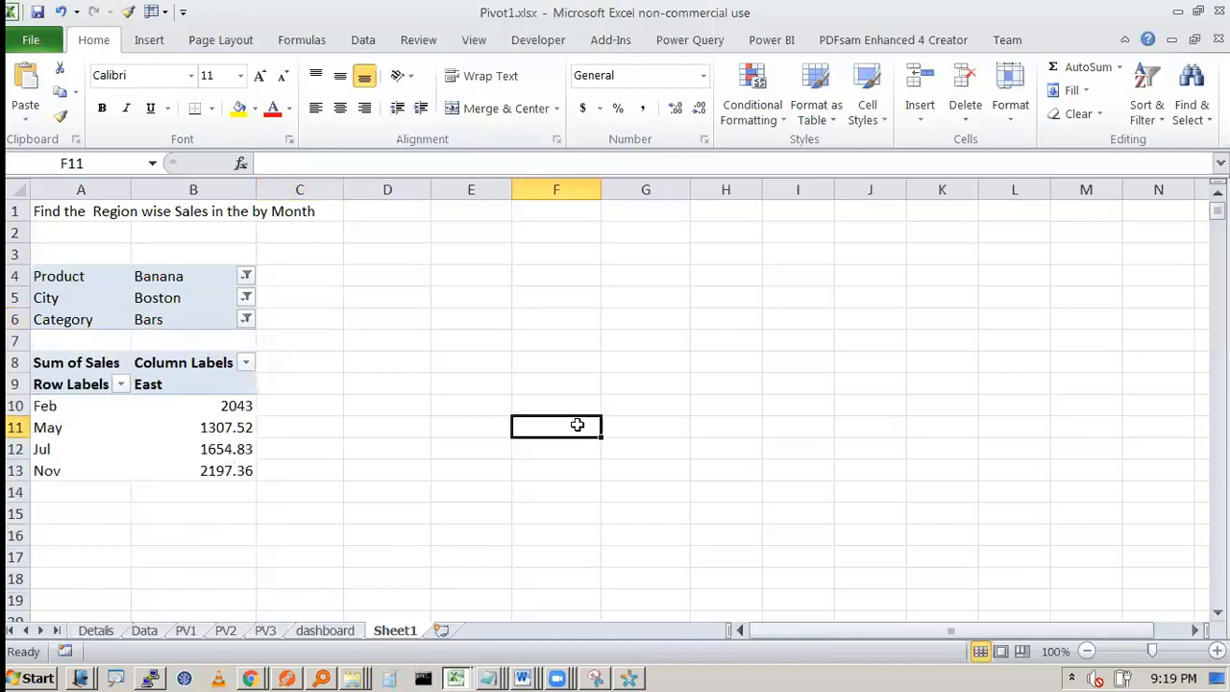
pyautogui.click(246, 325)
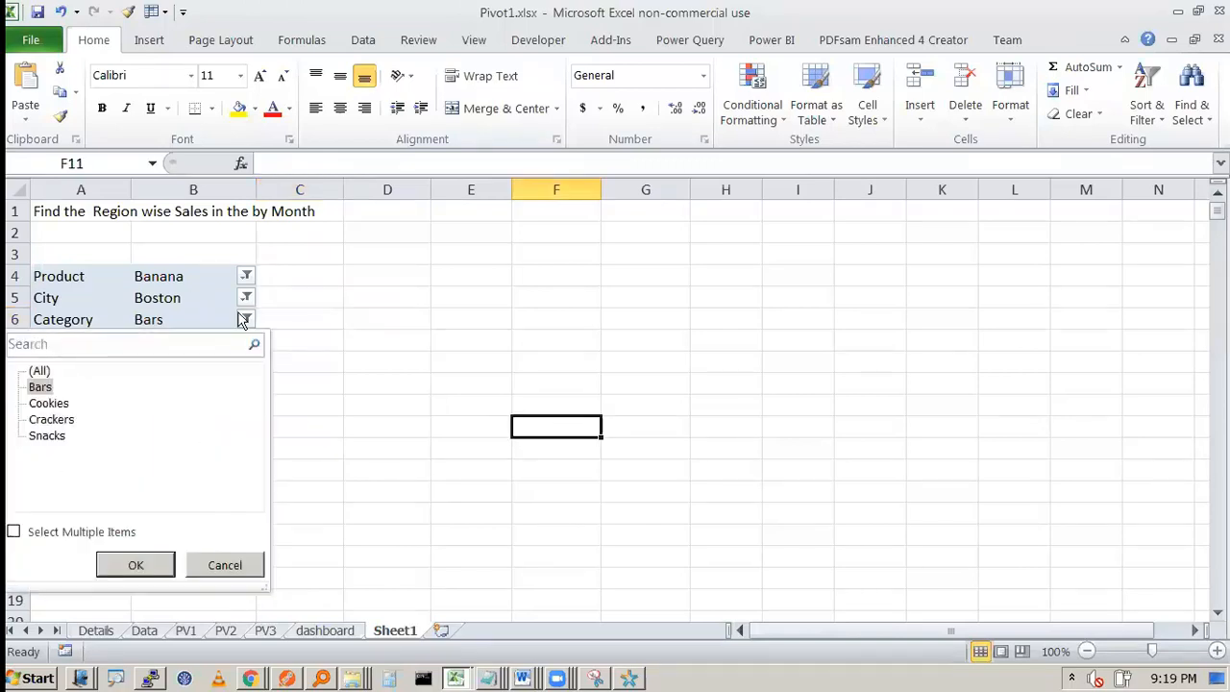
pyautogui.click(311, 289)
pyautogui.click(198, 406)
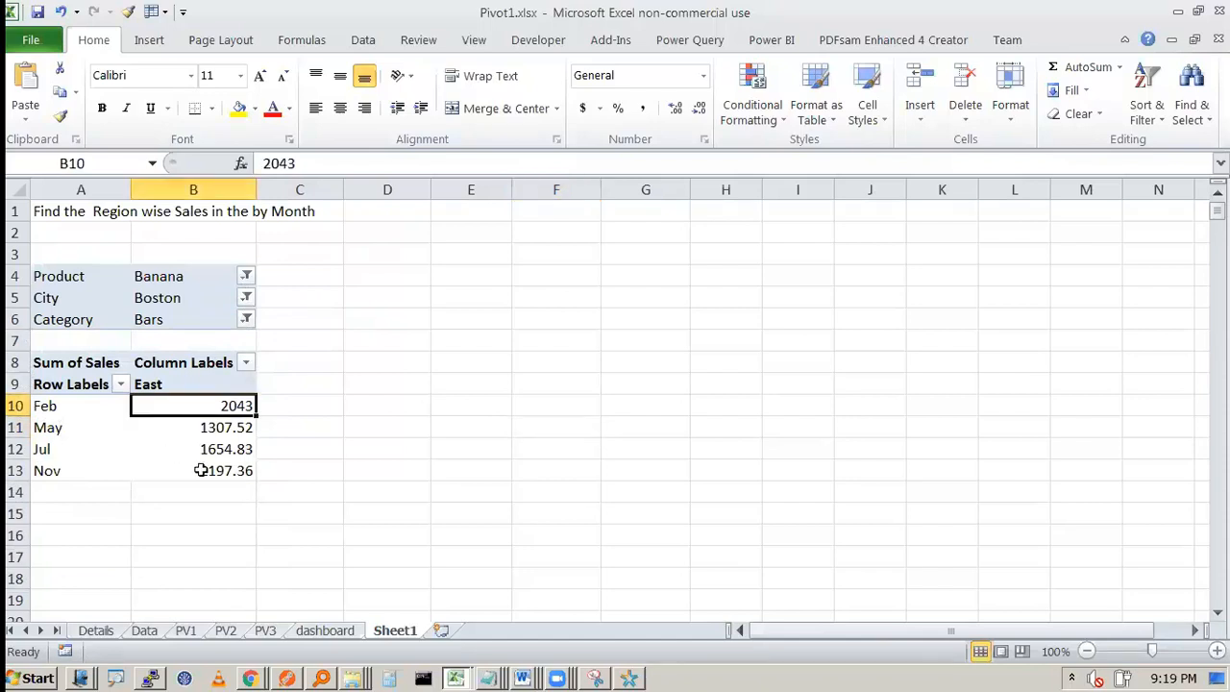
pyautogui.click(202, 471)
pyautogui.click(231, 432)
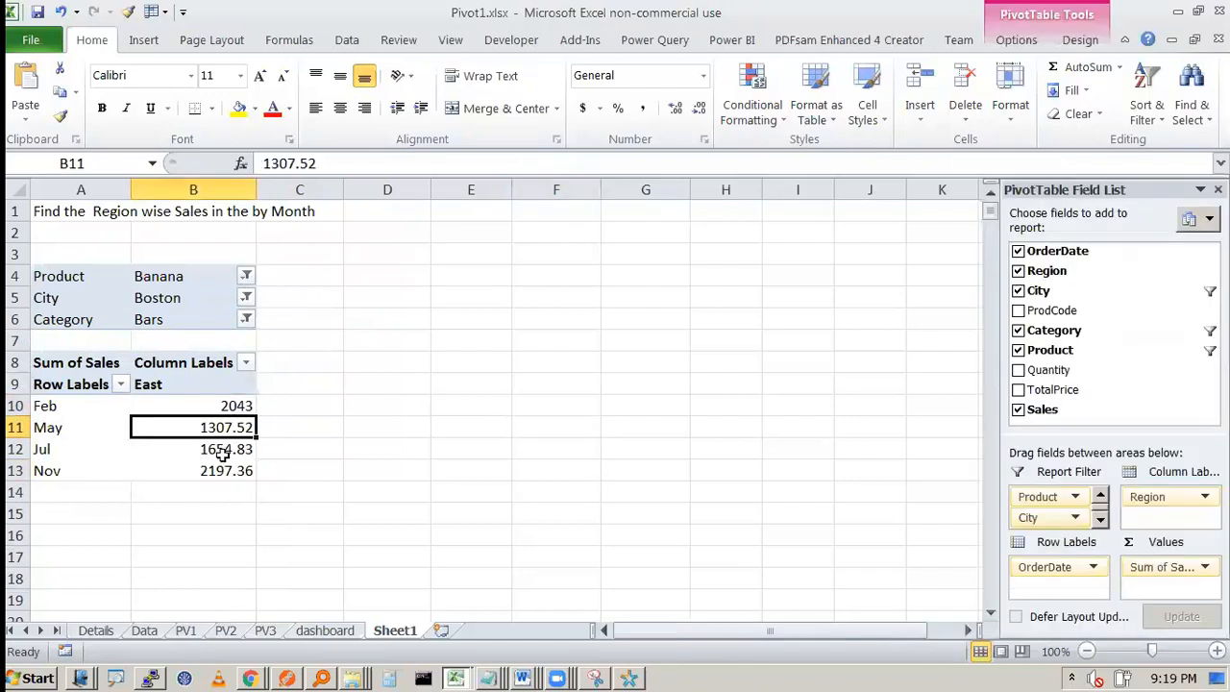
# Step: Change the pivot table's Category report filter to Snacks
pyautogui.click(246, 321)
pyautogui.click(48, 437)
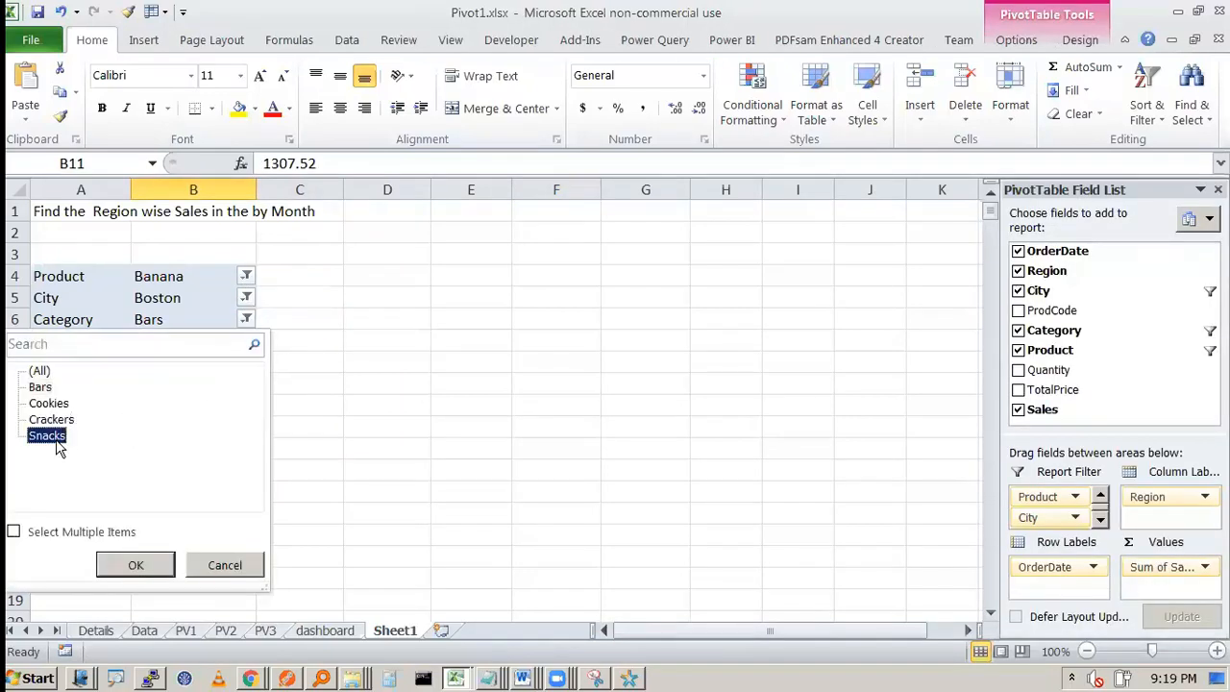
pyautogui.click(137, 567)
pyautogui.click(190, 386)
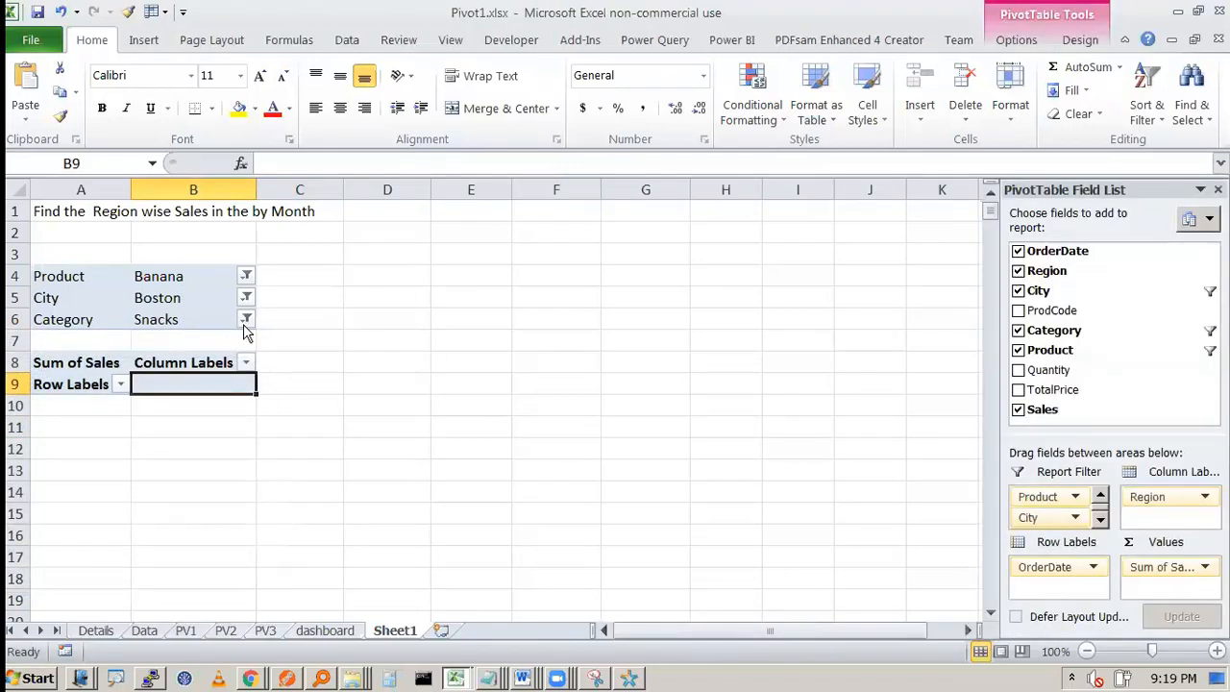
pyautogui.click(190, 428)
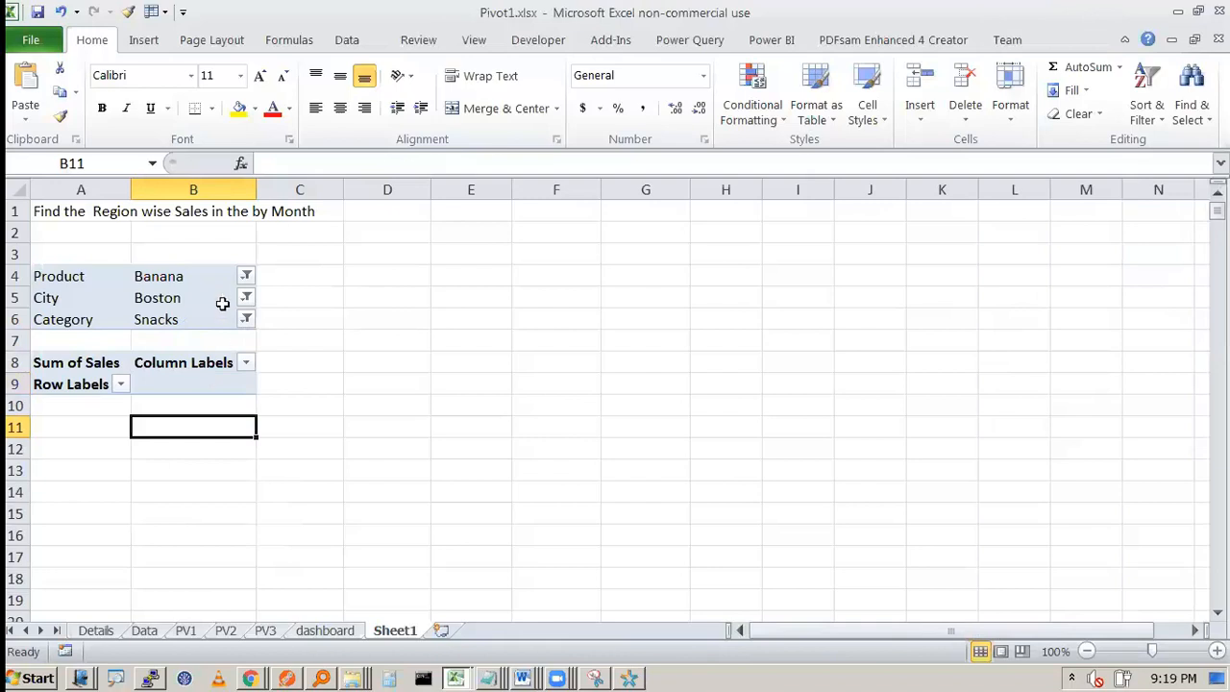
# Step: Examine the combination of Product, City and Category filter selections above the pivot table
pyautogui.moveTo(204, 278); pyautogui.dragTo(206, 313)
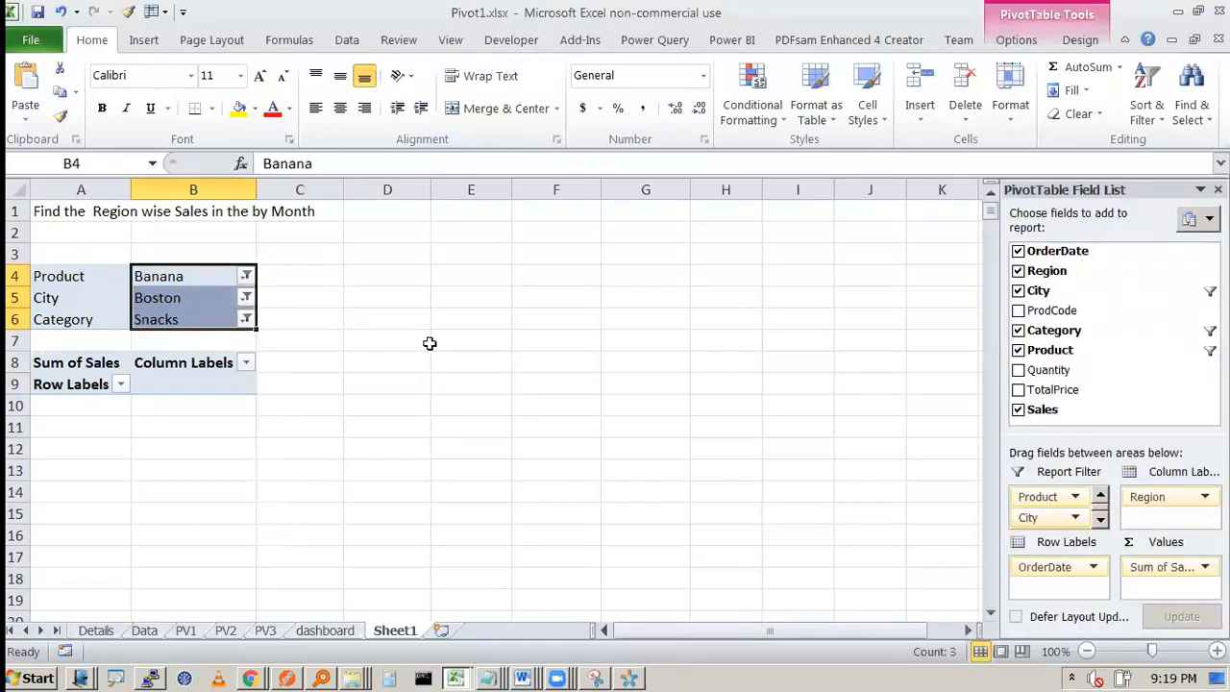
pyautogui.click(170, 273)
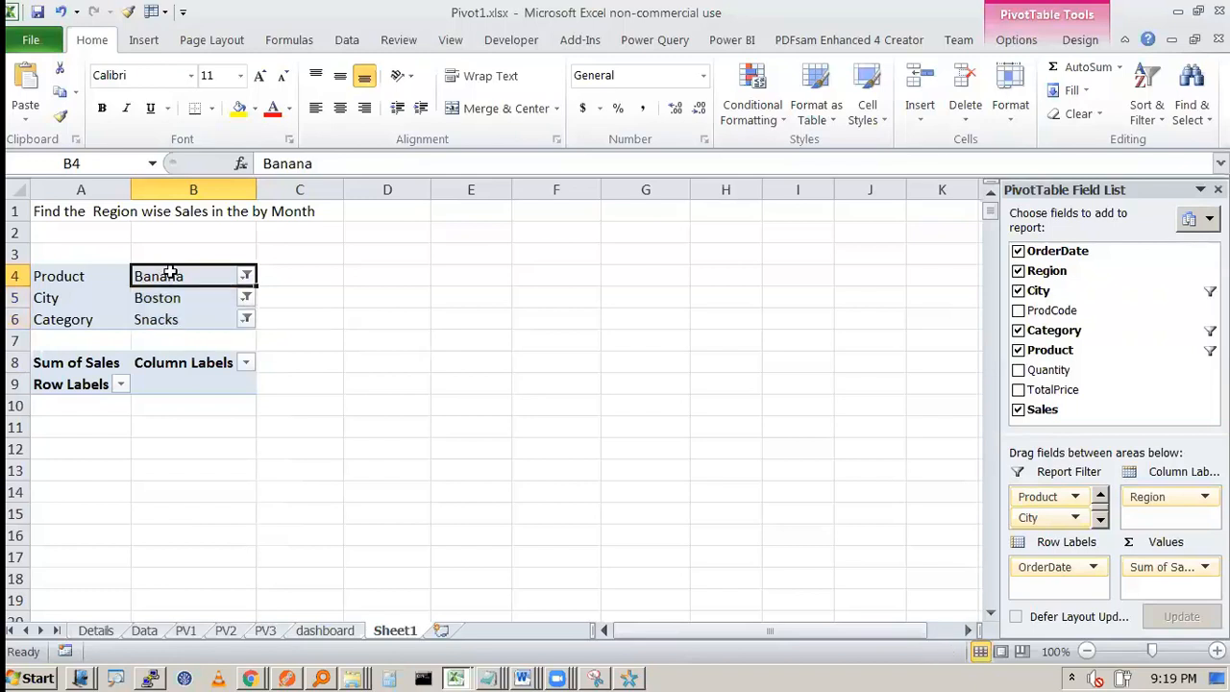
pyautogui.click(188, 298)
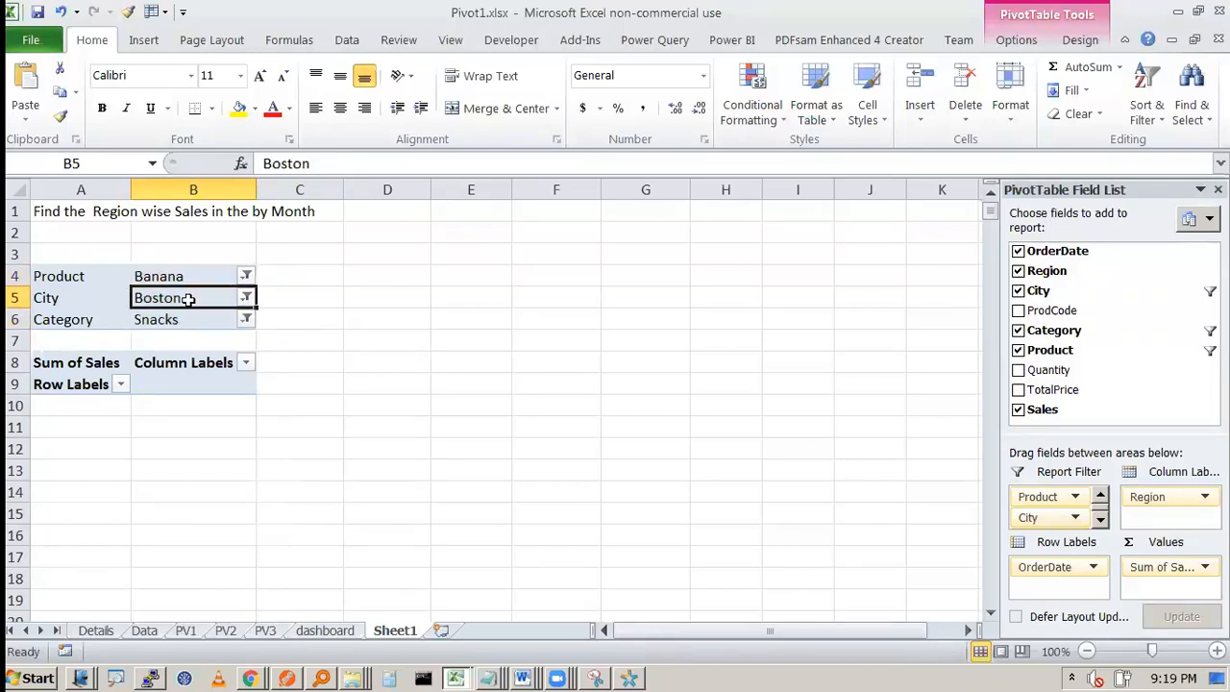
pyautogui.moveTo(195, 306); pyautogui.dragTo(159, 322)
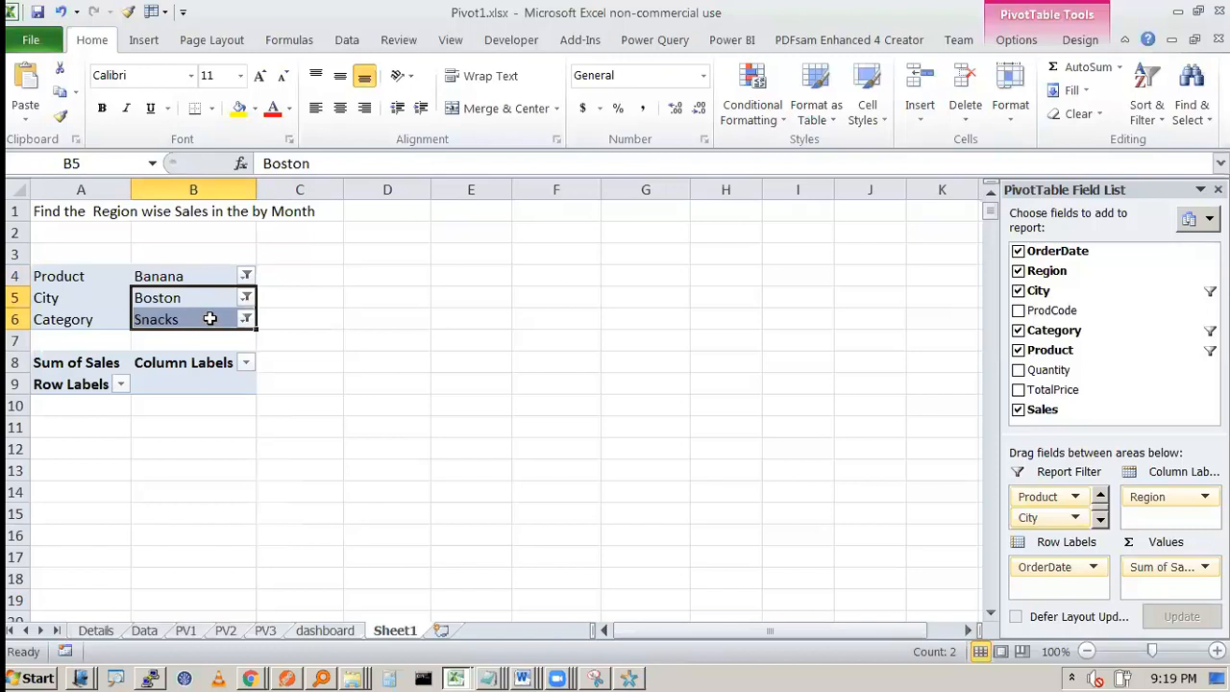
pyautogui.click(209, 319)
pyautogui.click(173, 423)
pyautogui.click(188, 323)
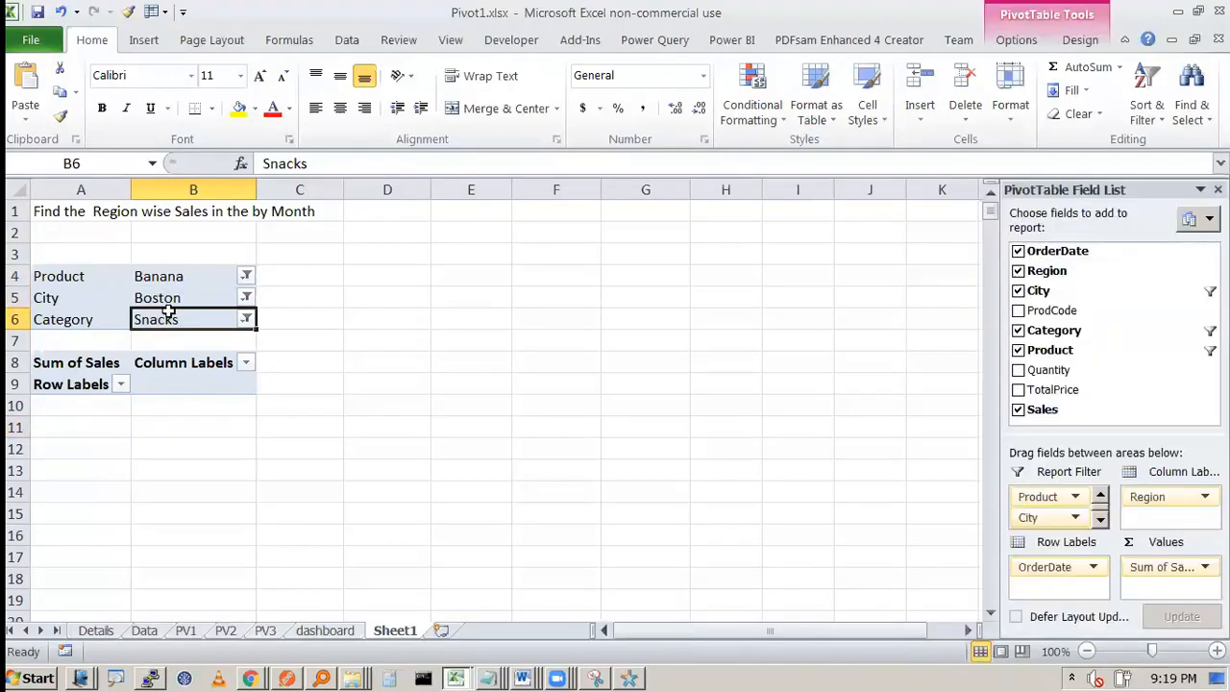
pyautogui.click(194, 397)
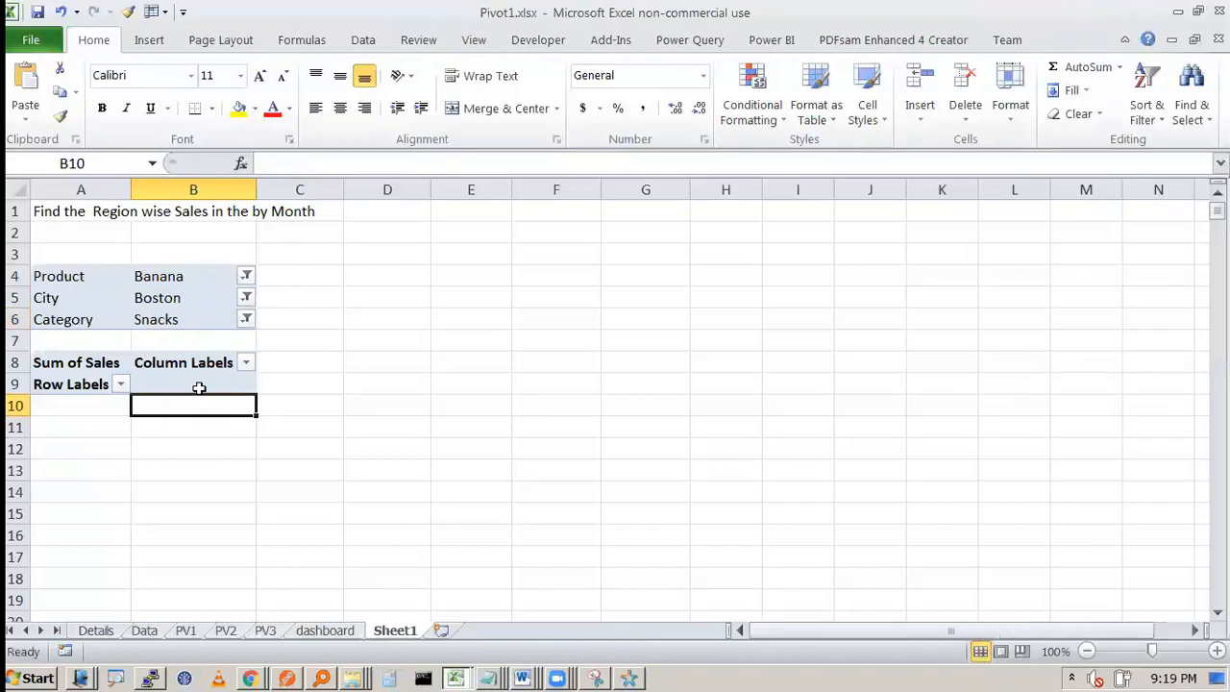
pyautogui.click(171, 296)
pyautogui.click(173, 323)
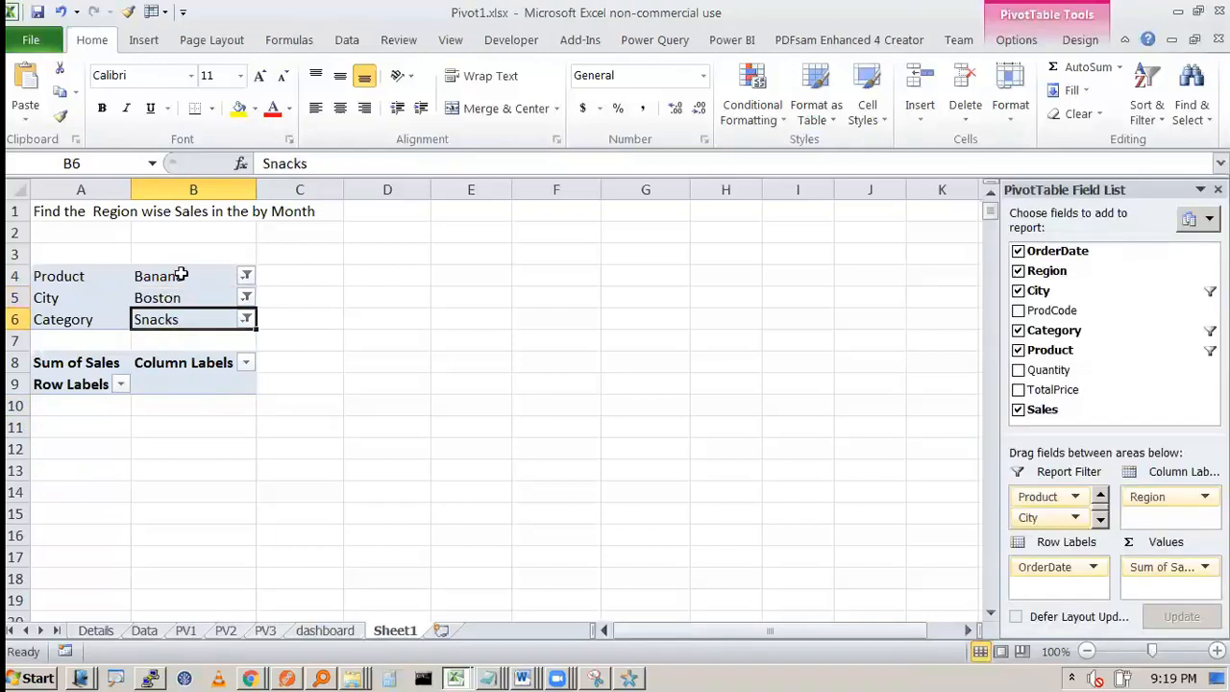
# Step: Allow multiple selections in the Category report filter and include Cookies and Crackers along with Snacks
pyautogui.click(247, 320)
pyautogui.click(27, 536)
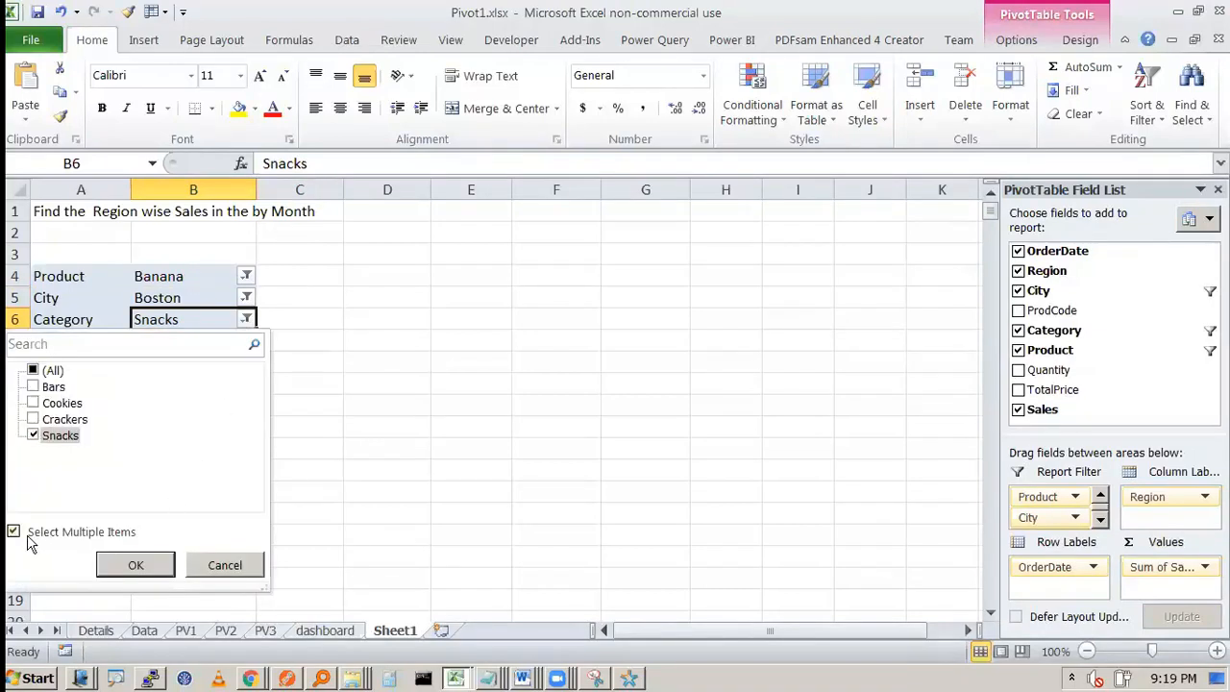
pyautogui.click(45, 423)
pyautogui.click(58, 407)
pyautogui.click(63, 420)
pyautogui.click(135, 565)
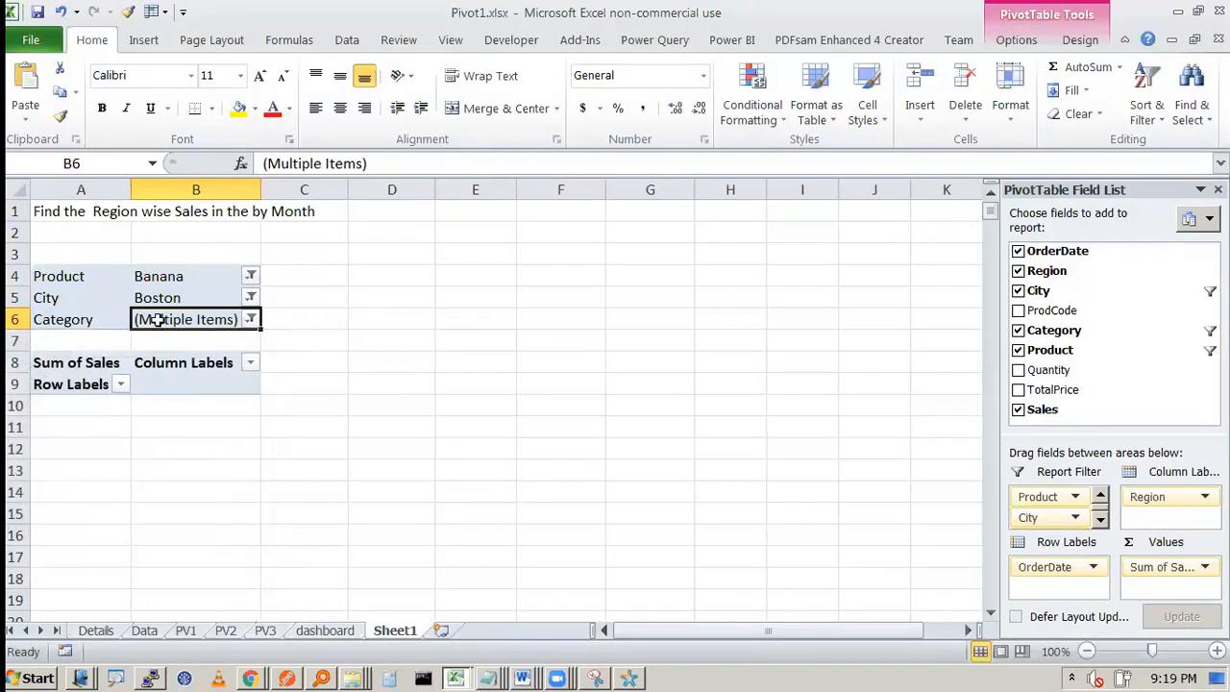
# Step: Restrict the Category report filter to Bars by excluding Cookies, Crackers and Snacks, and review the monthly sales
pyautogui.click(250, 319)
pyautogui.click(35, 402)
pyautogui.click(34, 419)
pyautogui.click(35, 435)
pyautogui.click(148, 565)
pyautogui.moveTo(231, 405); pyautogui.dragTo(230, 471)
pyautogui.click(555, 383)
# Step: Reset the Product and City report filters to (All)
pyautogui.click(246, 275)
pyautogui.click(36, 329)
pyautogui.click(134, 521)
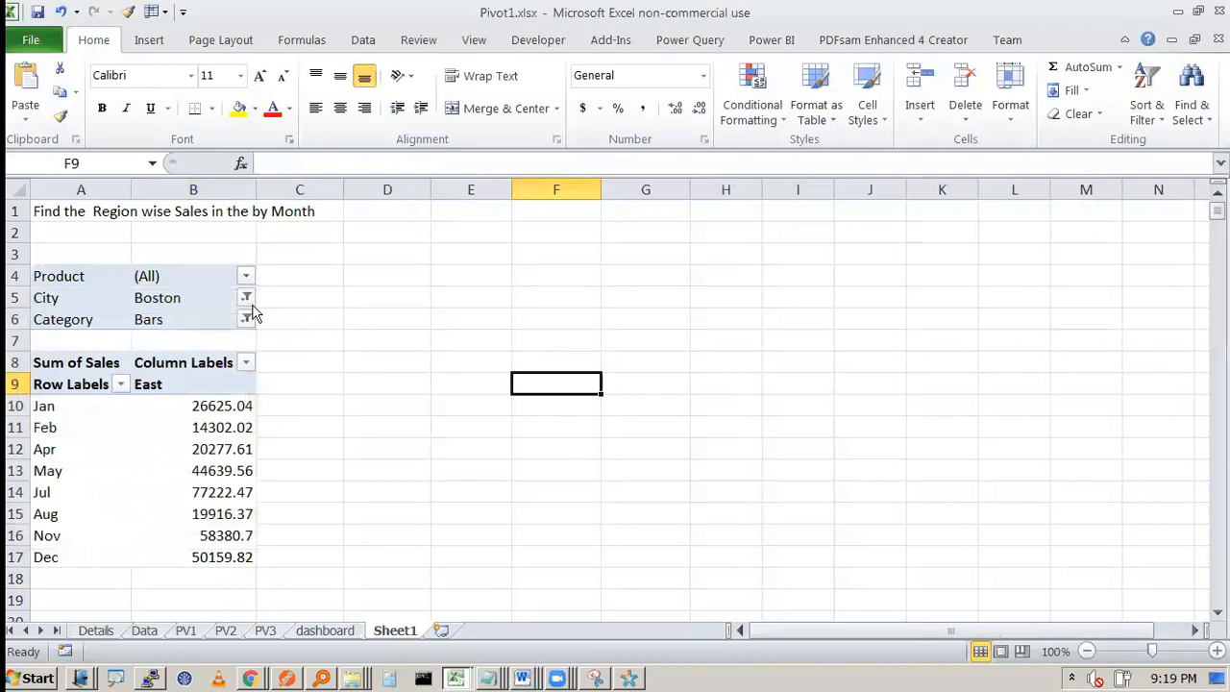
pyautogui.click(247, 298)
pyautogui.click(38, 349)
pyautogui.click(135, 543)
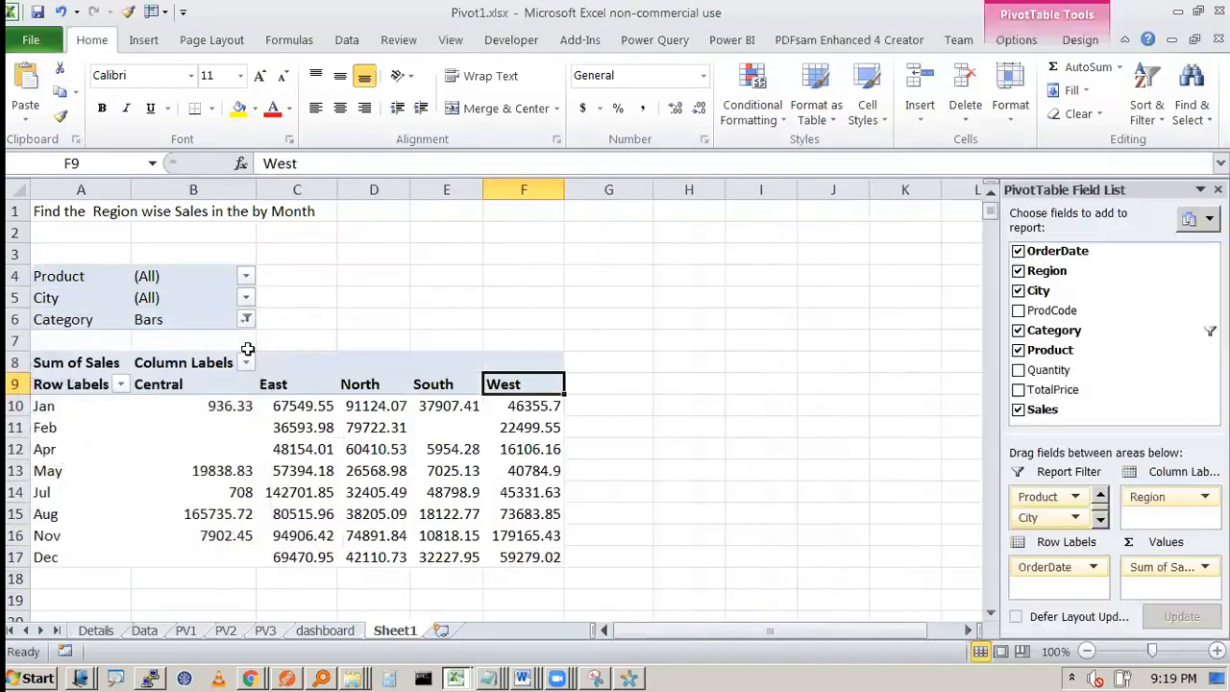
# Step: Reset the Category report filter to (All) and look over the full region-wise monthly sales table
pyautogui.click(247, 320)
pyautogui.click(34, 371)
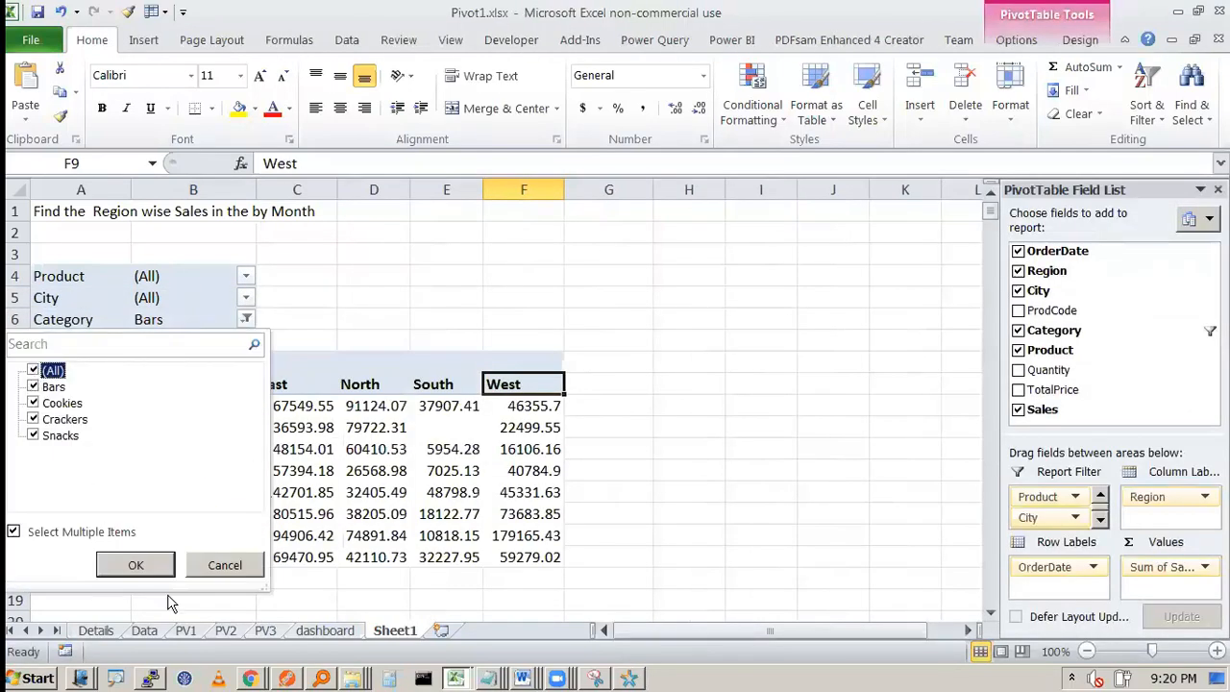
pyautogui.click(152, 565)
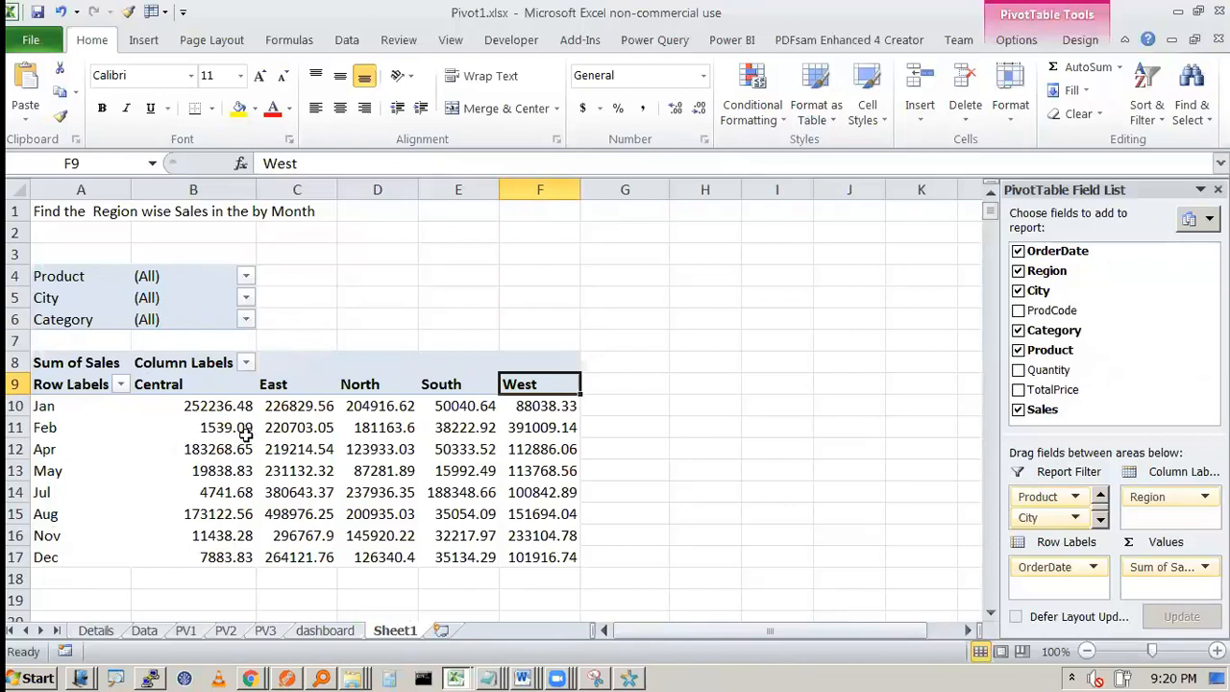
pyautogui.moveTo(246, 434)
pyautogui.moveTo(58, 254); pyautogui.dragTo(549, 557)
pyautogui.click(660, 535)
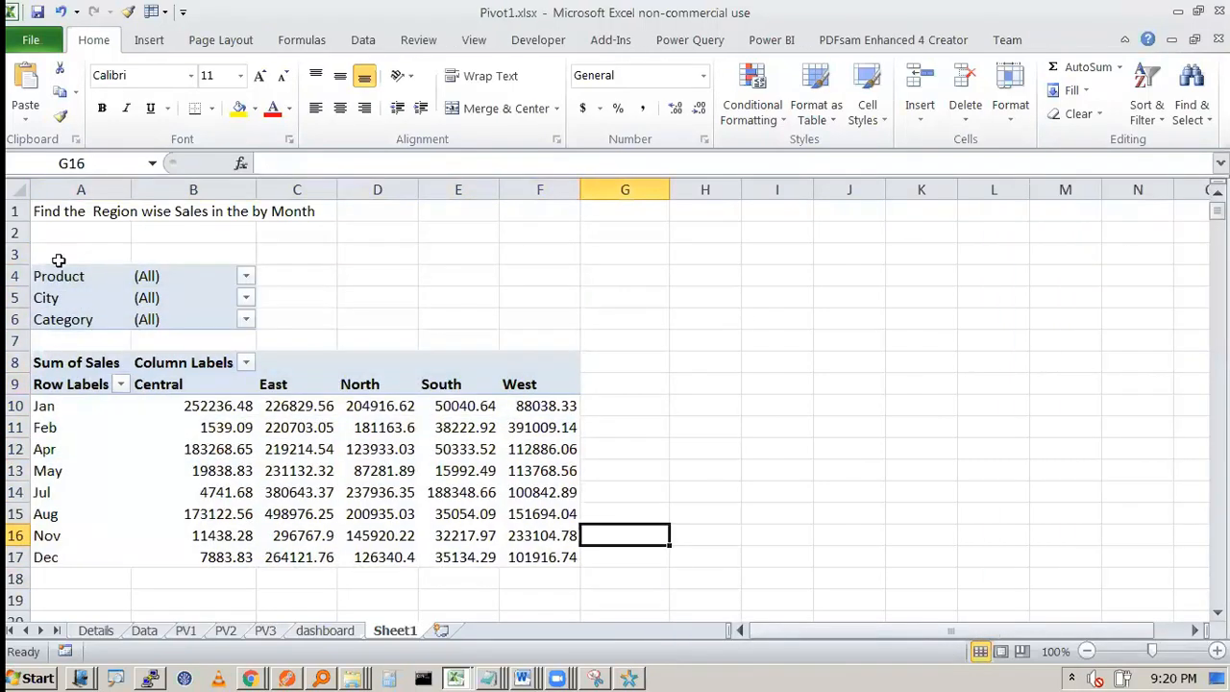